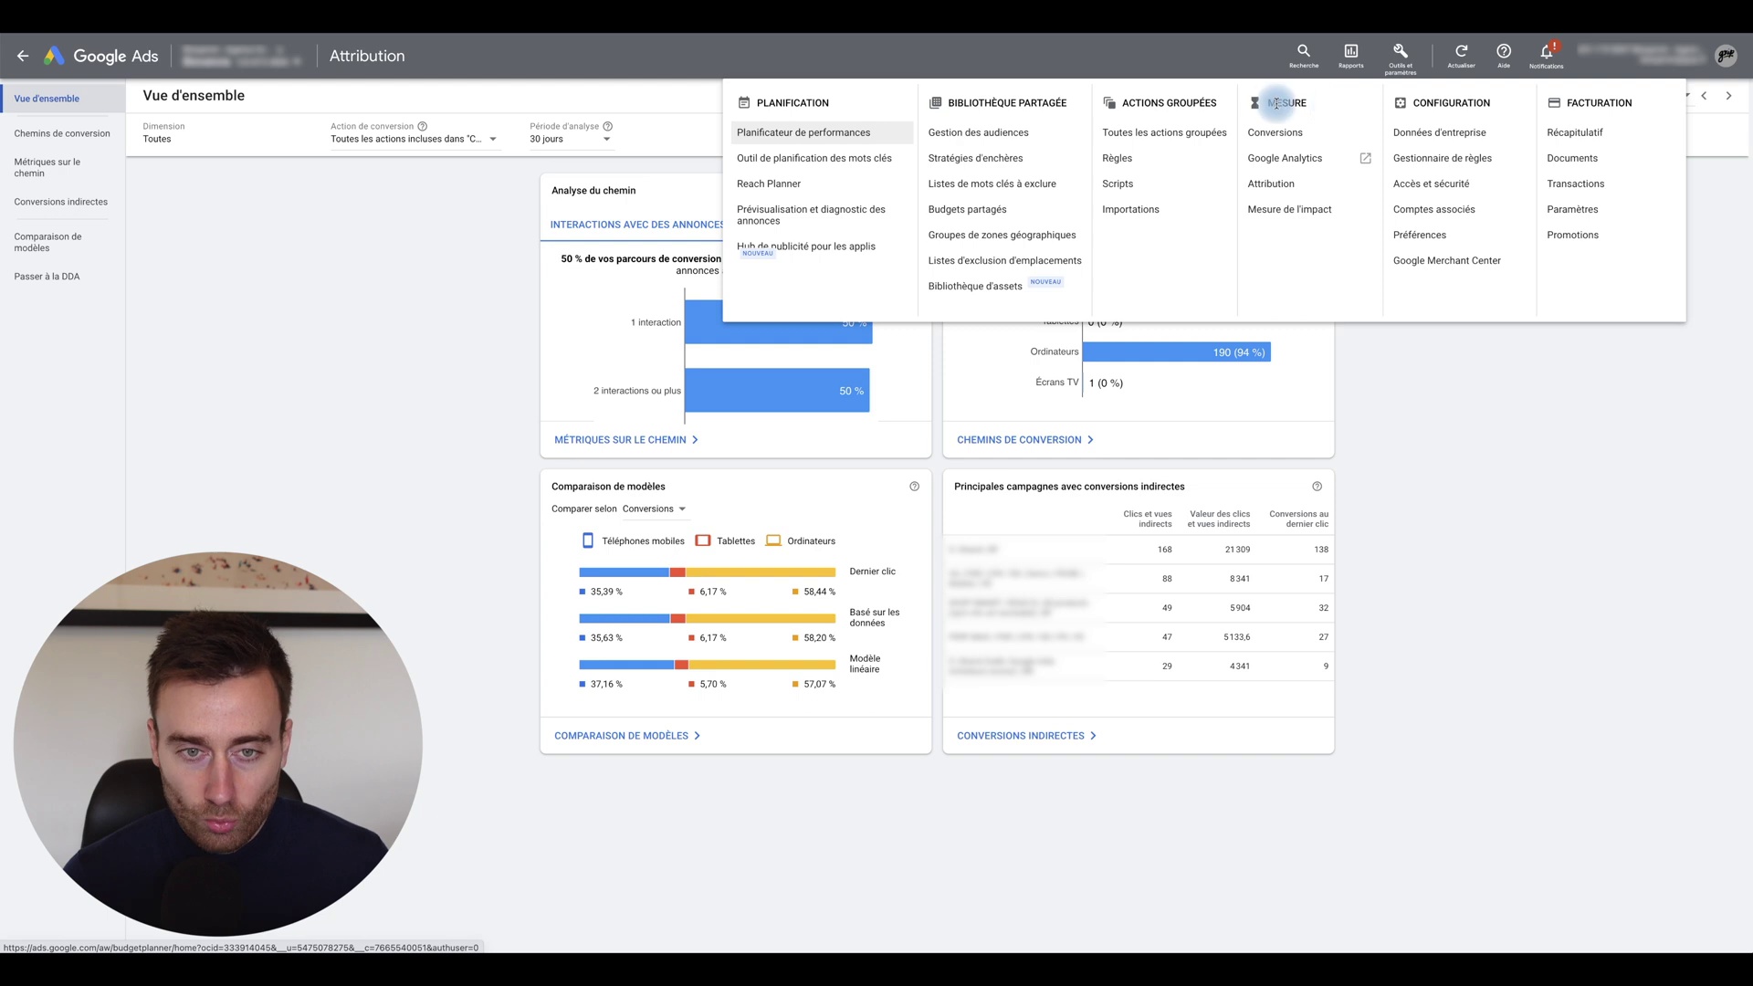
# Open the attribution model comparison report and review its available dimensions and conversion actions.
pyautogui.click(1284, 190)
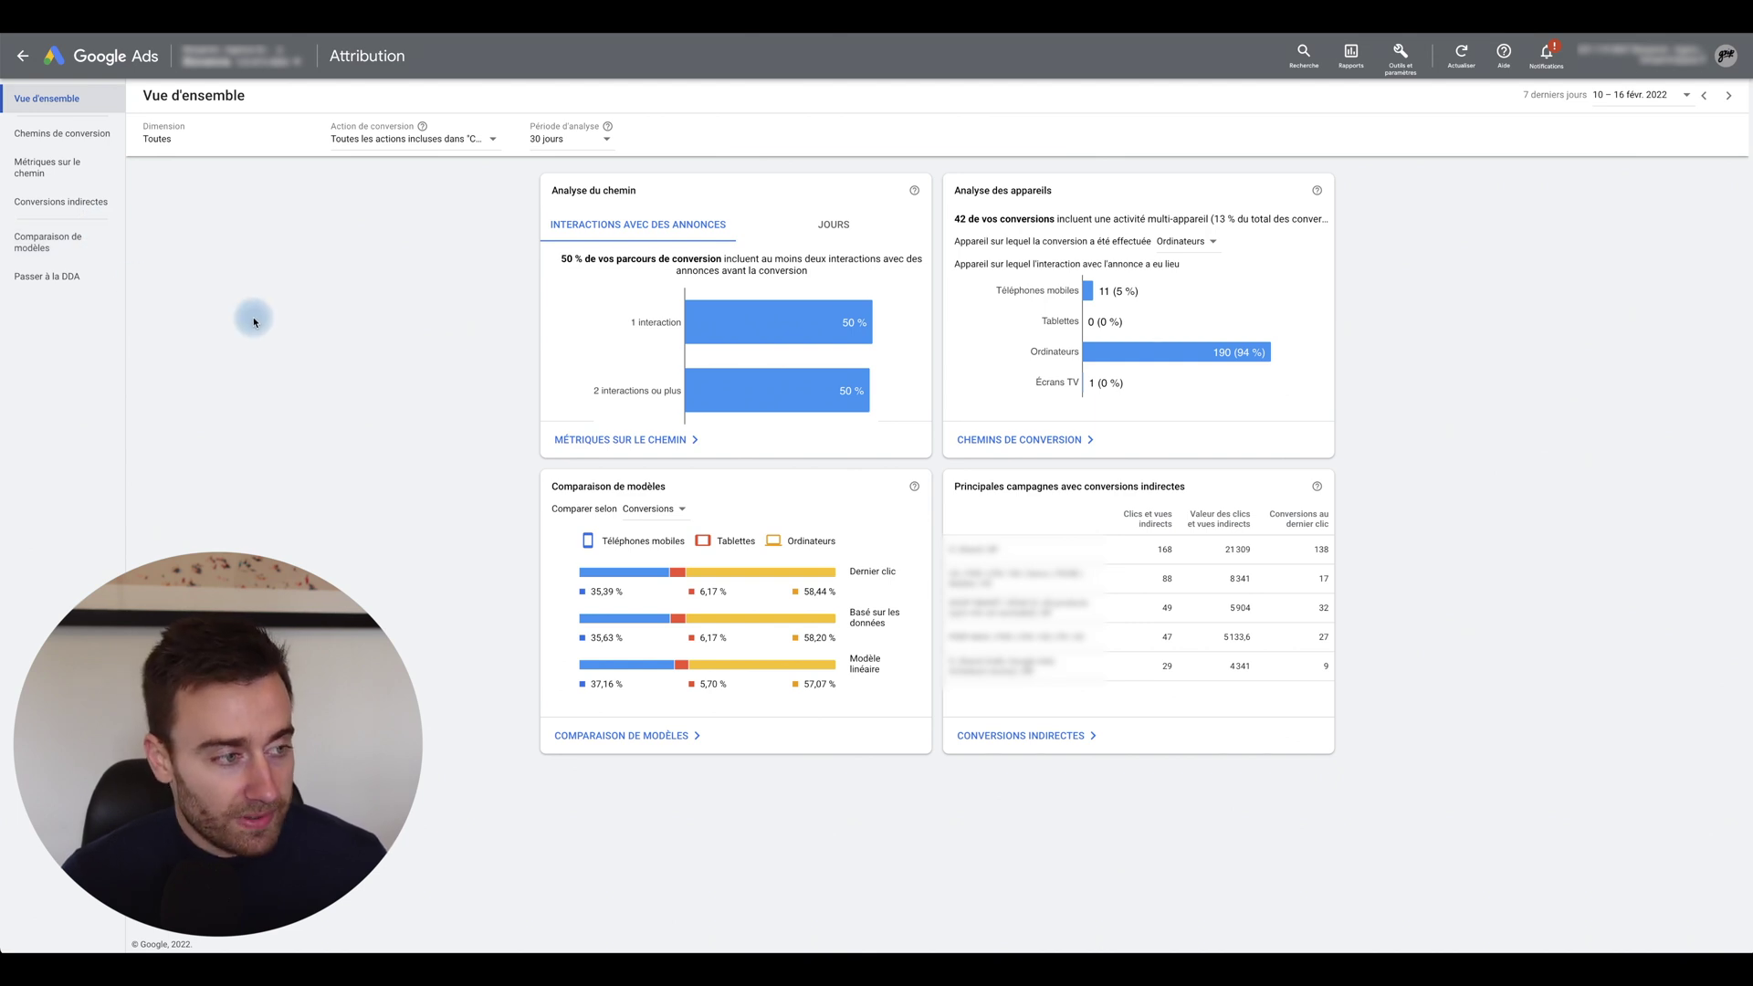
pyautogui.click(90, 253)
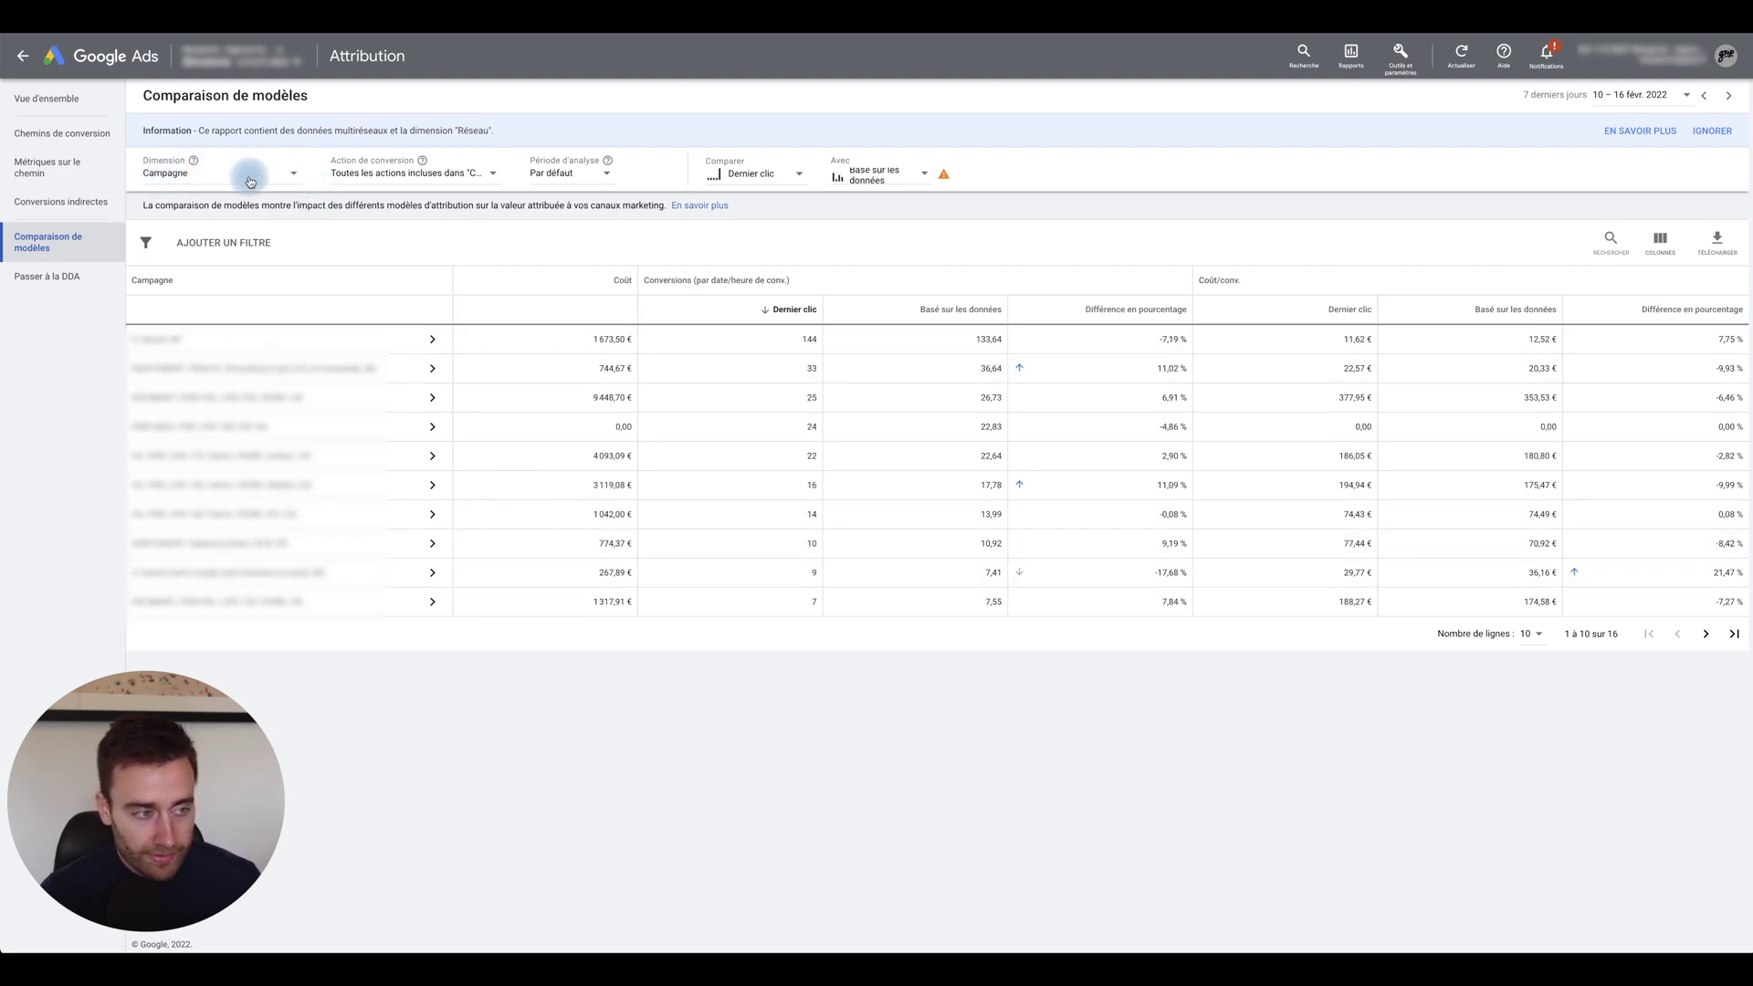
pyautogui.click(278, 174)
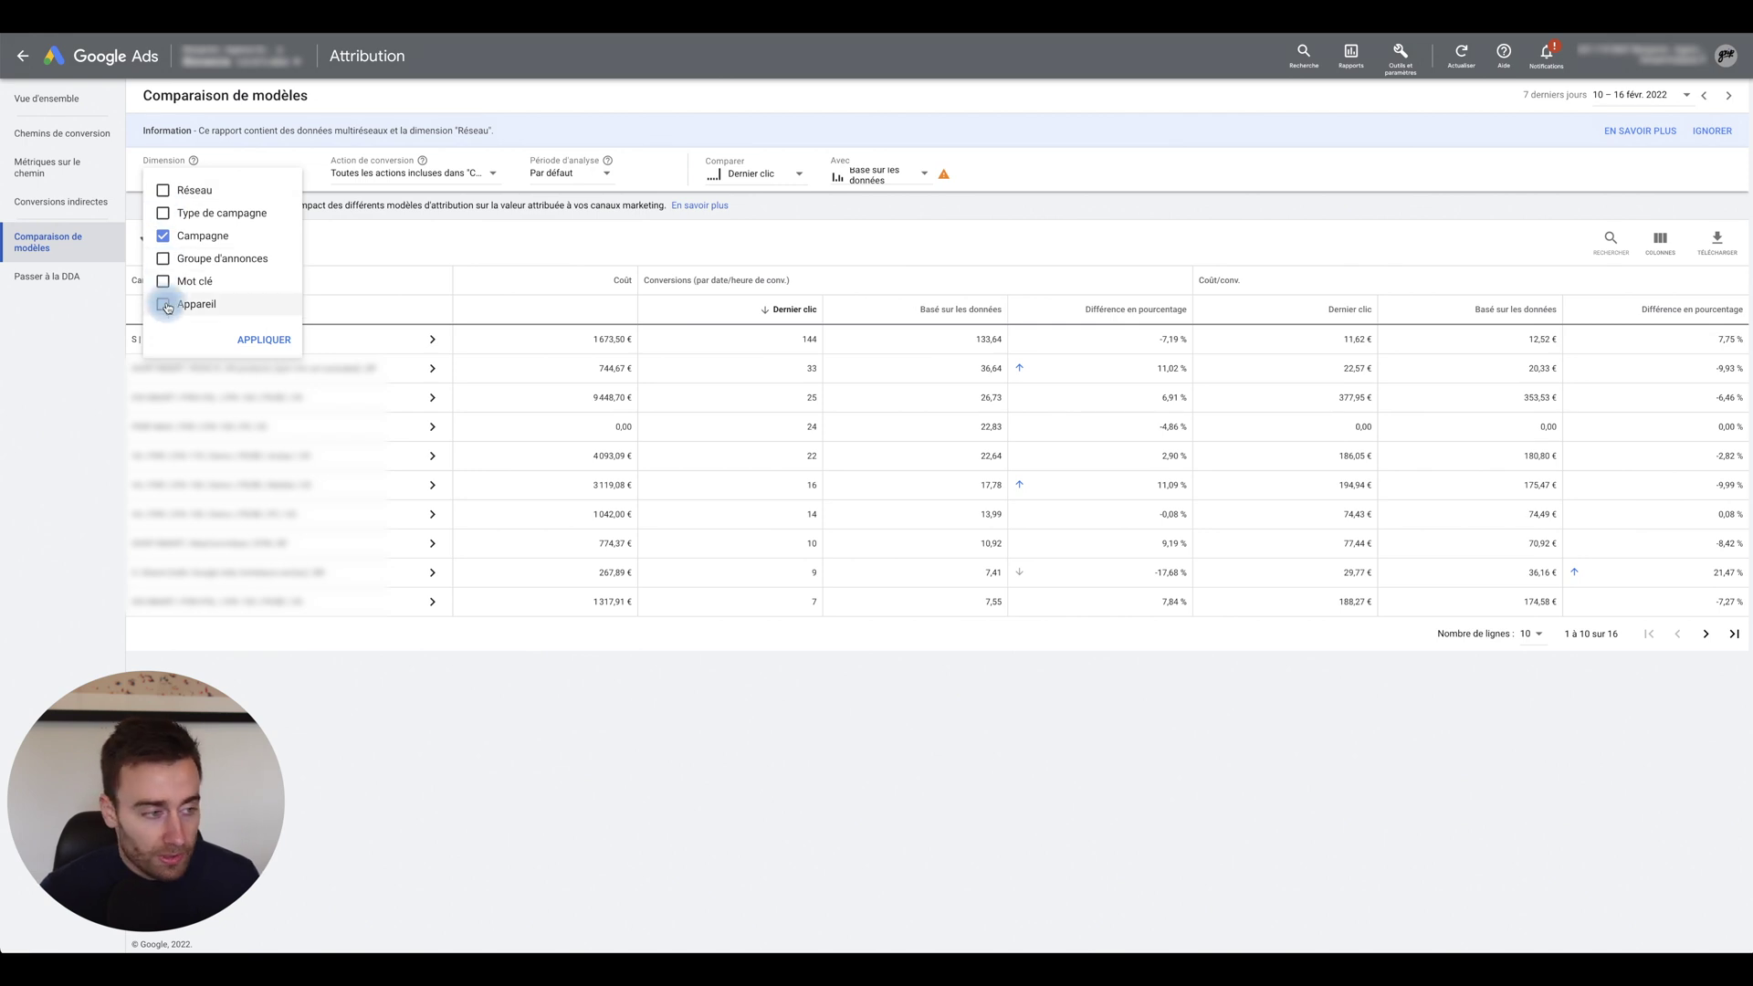
pyautogui.click(351, 238)
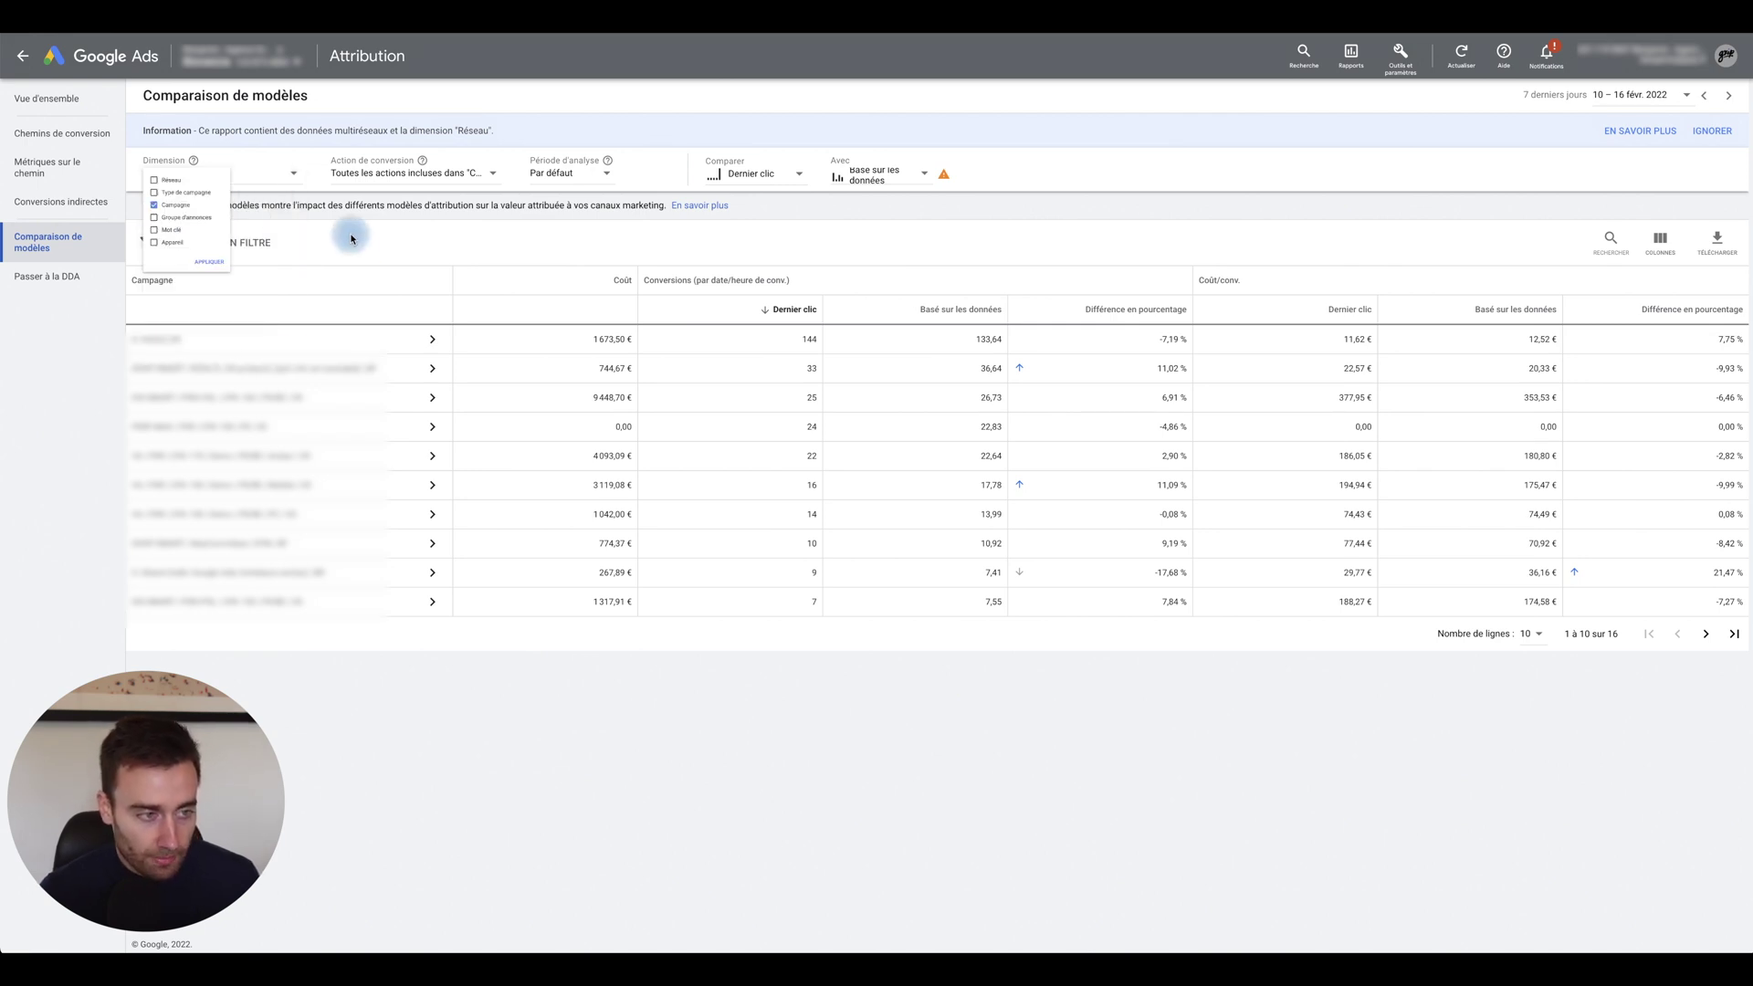
pyautogui.click(443, 176)
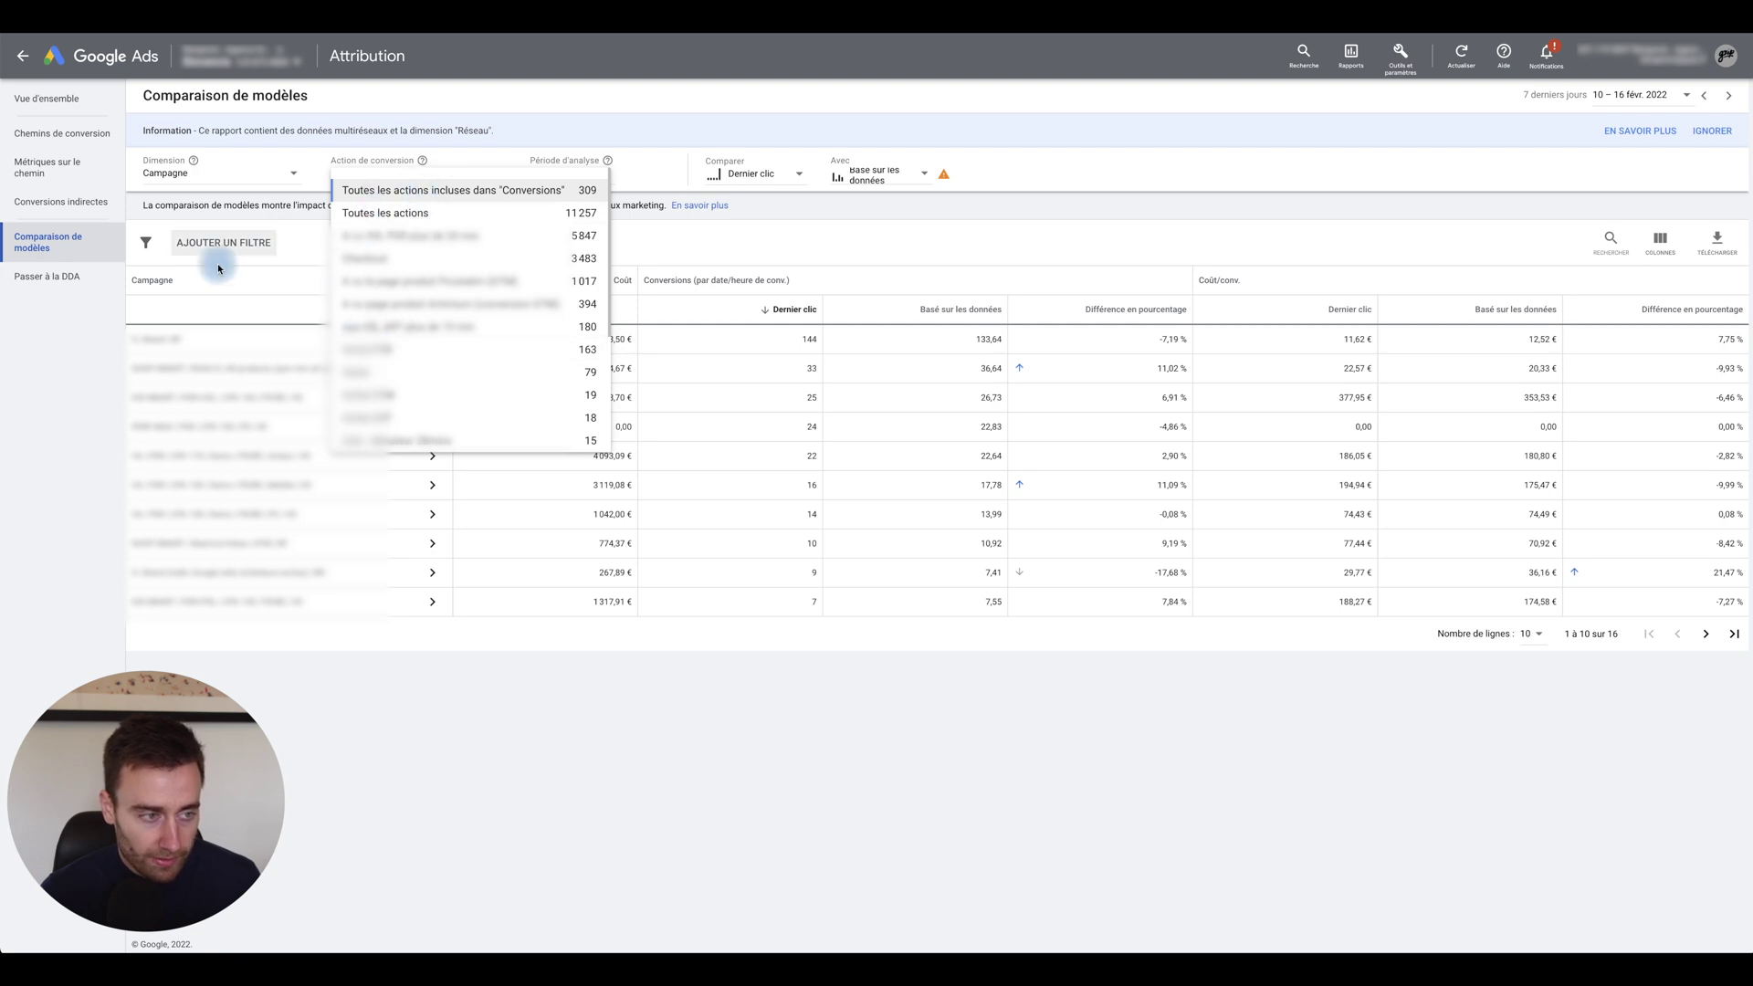
pyautogui.click(286, 241)
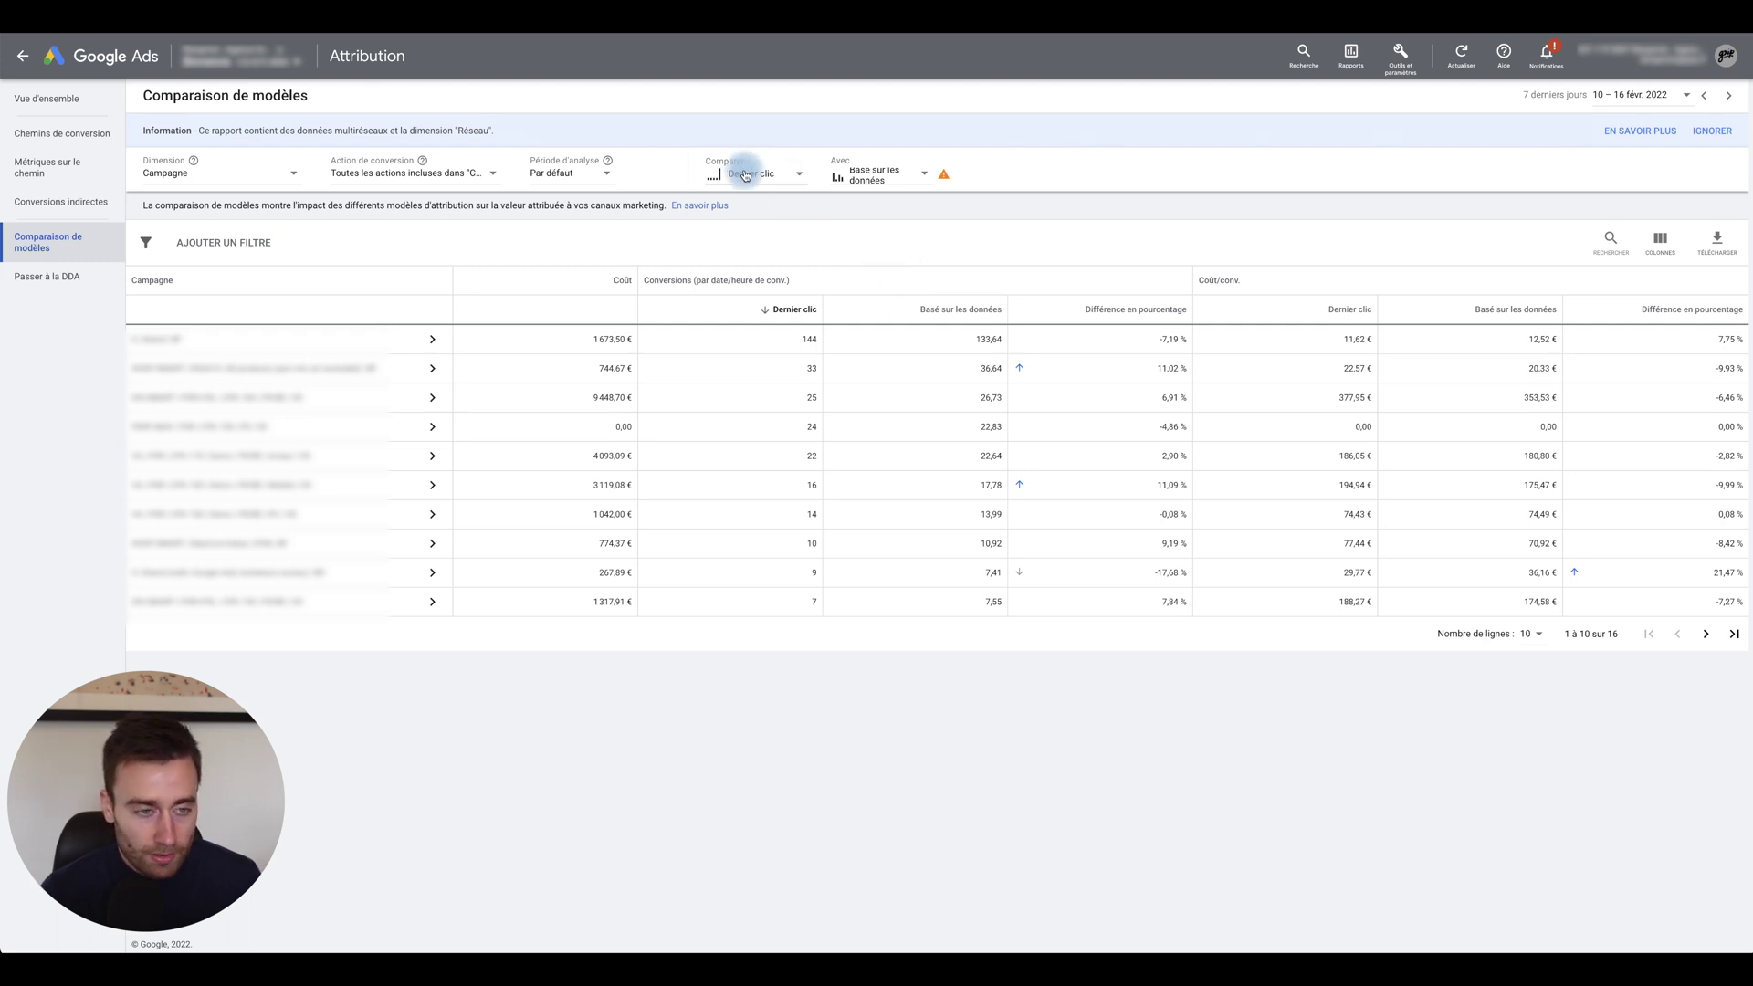
# Review the attribution models available for both sides of the comparison, keeping Dernier clic against Basé sur les données.
pyautogui.click(801, 178)
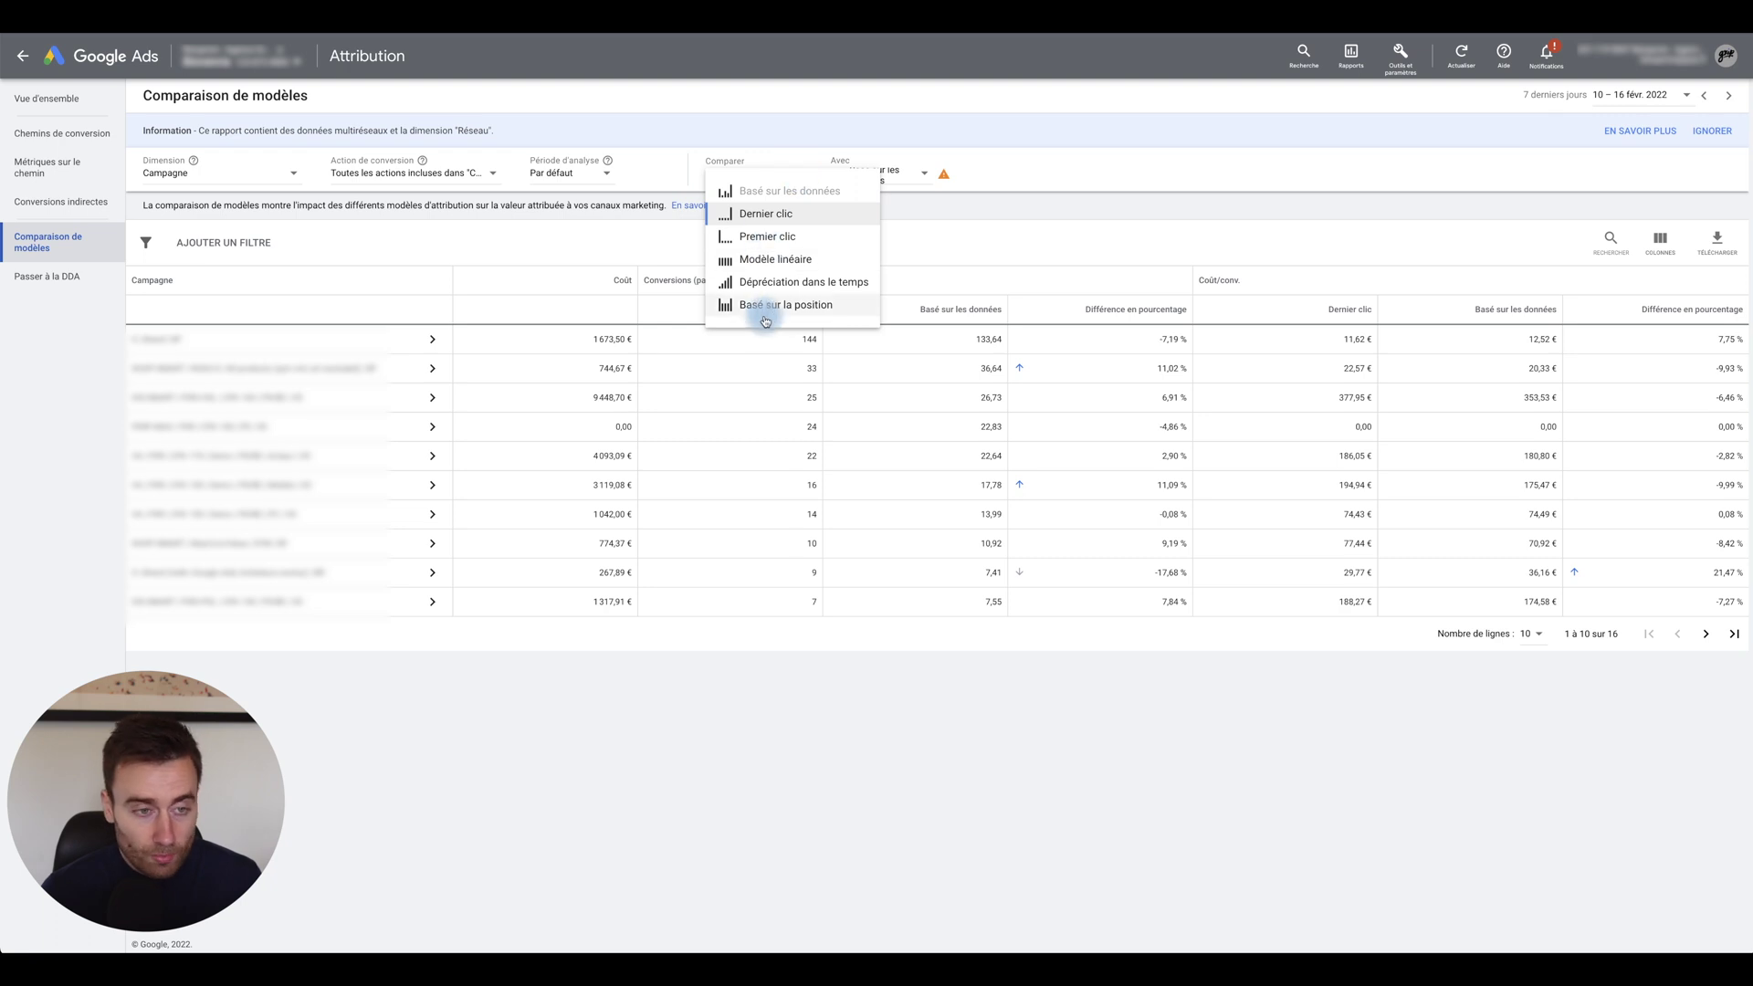
pyautogui.click(923, 239)
pyautogui.click(913, 176)
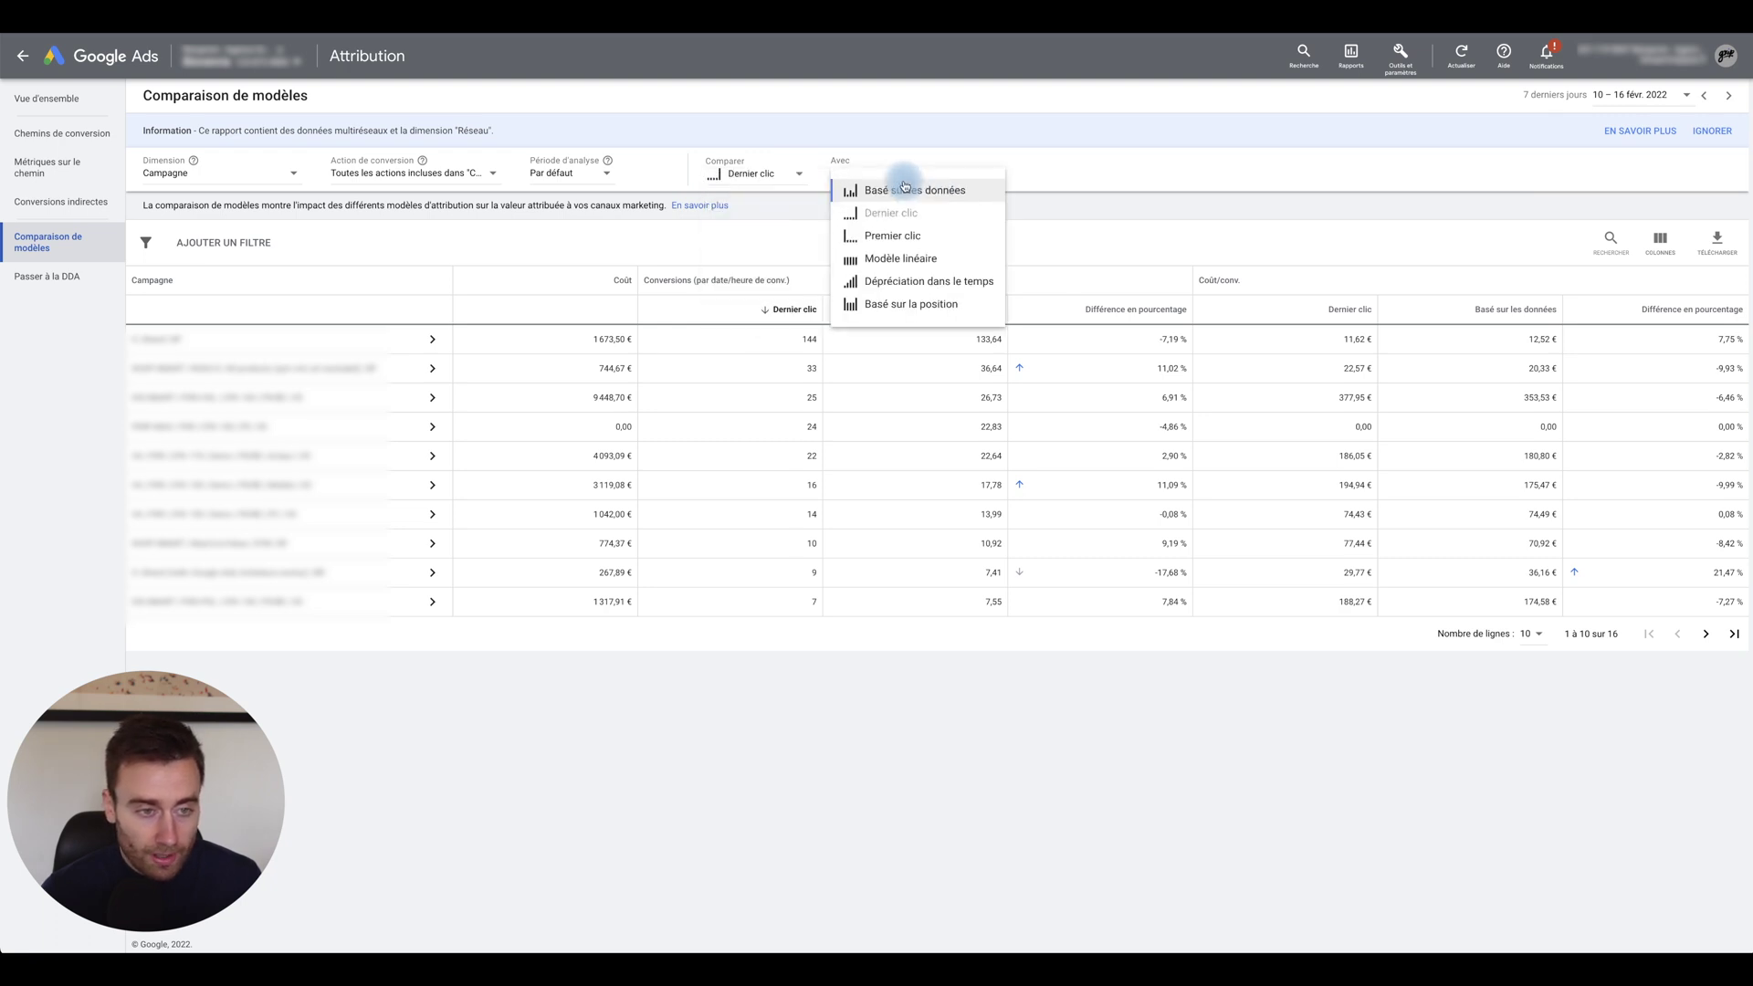
pyautogui.click(1045, 165)
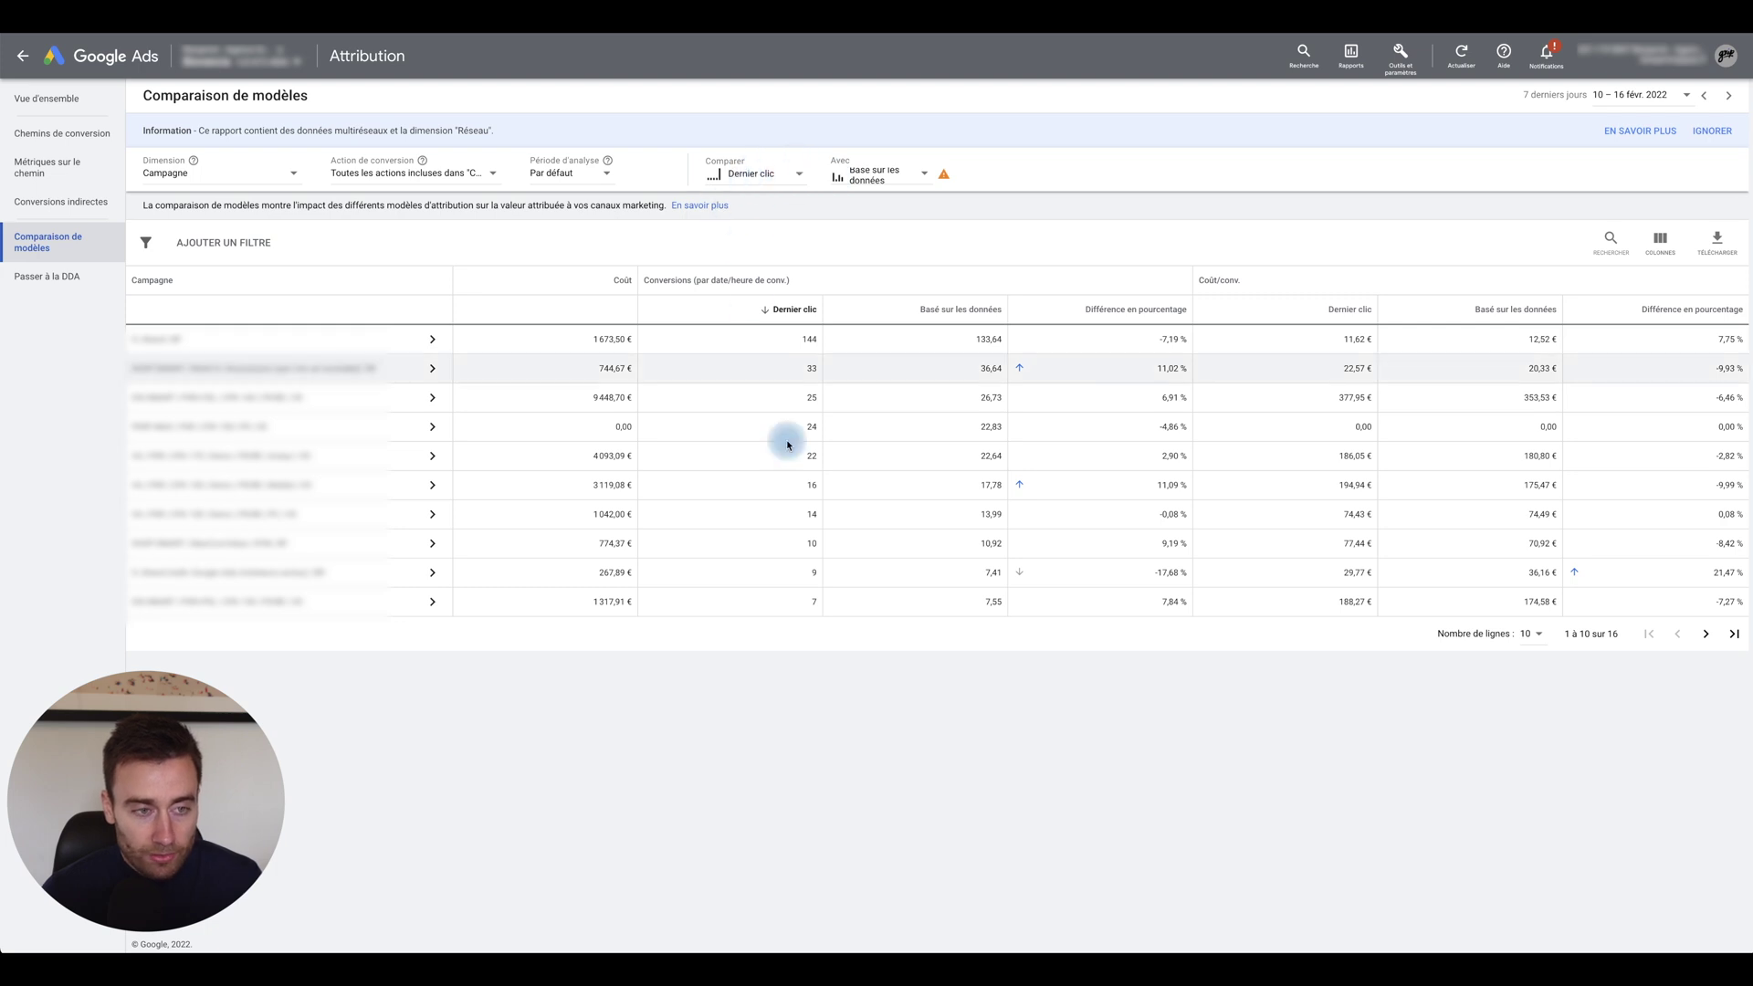
pyautogui.click(802, 179)
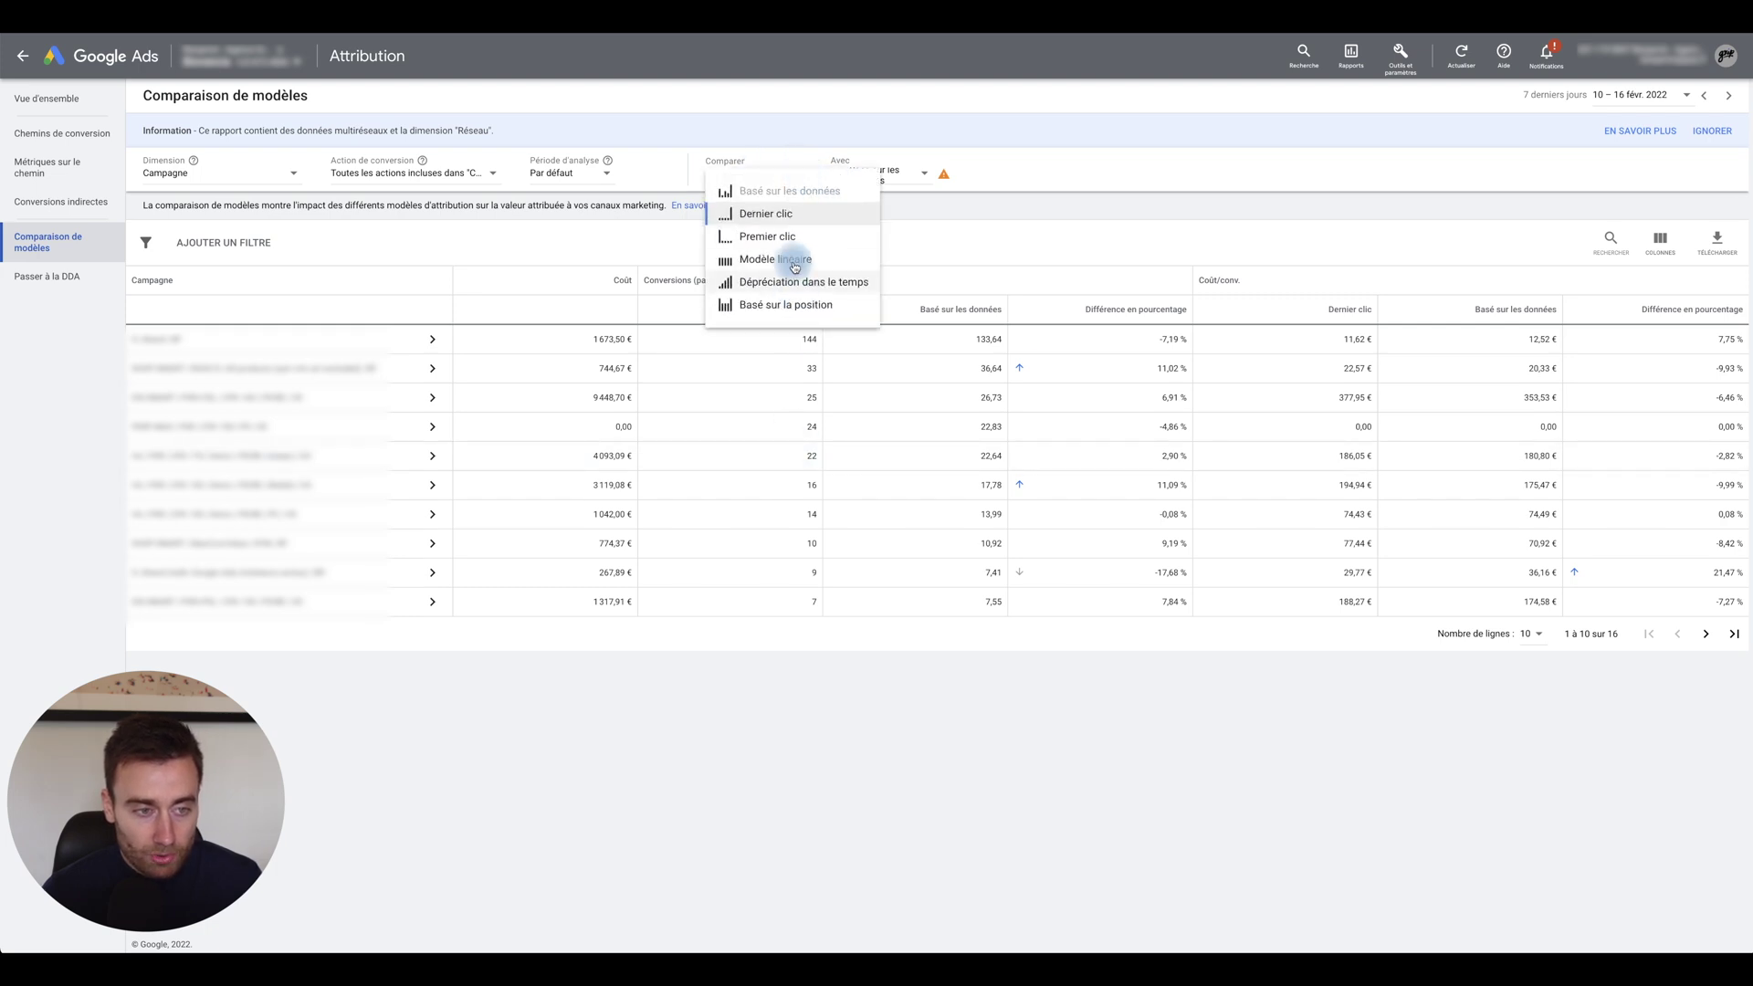
pyautogui.click(647, 230)
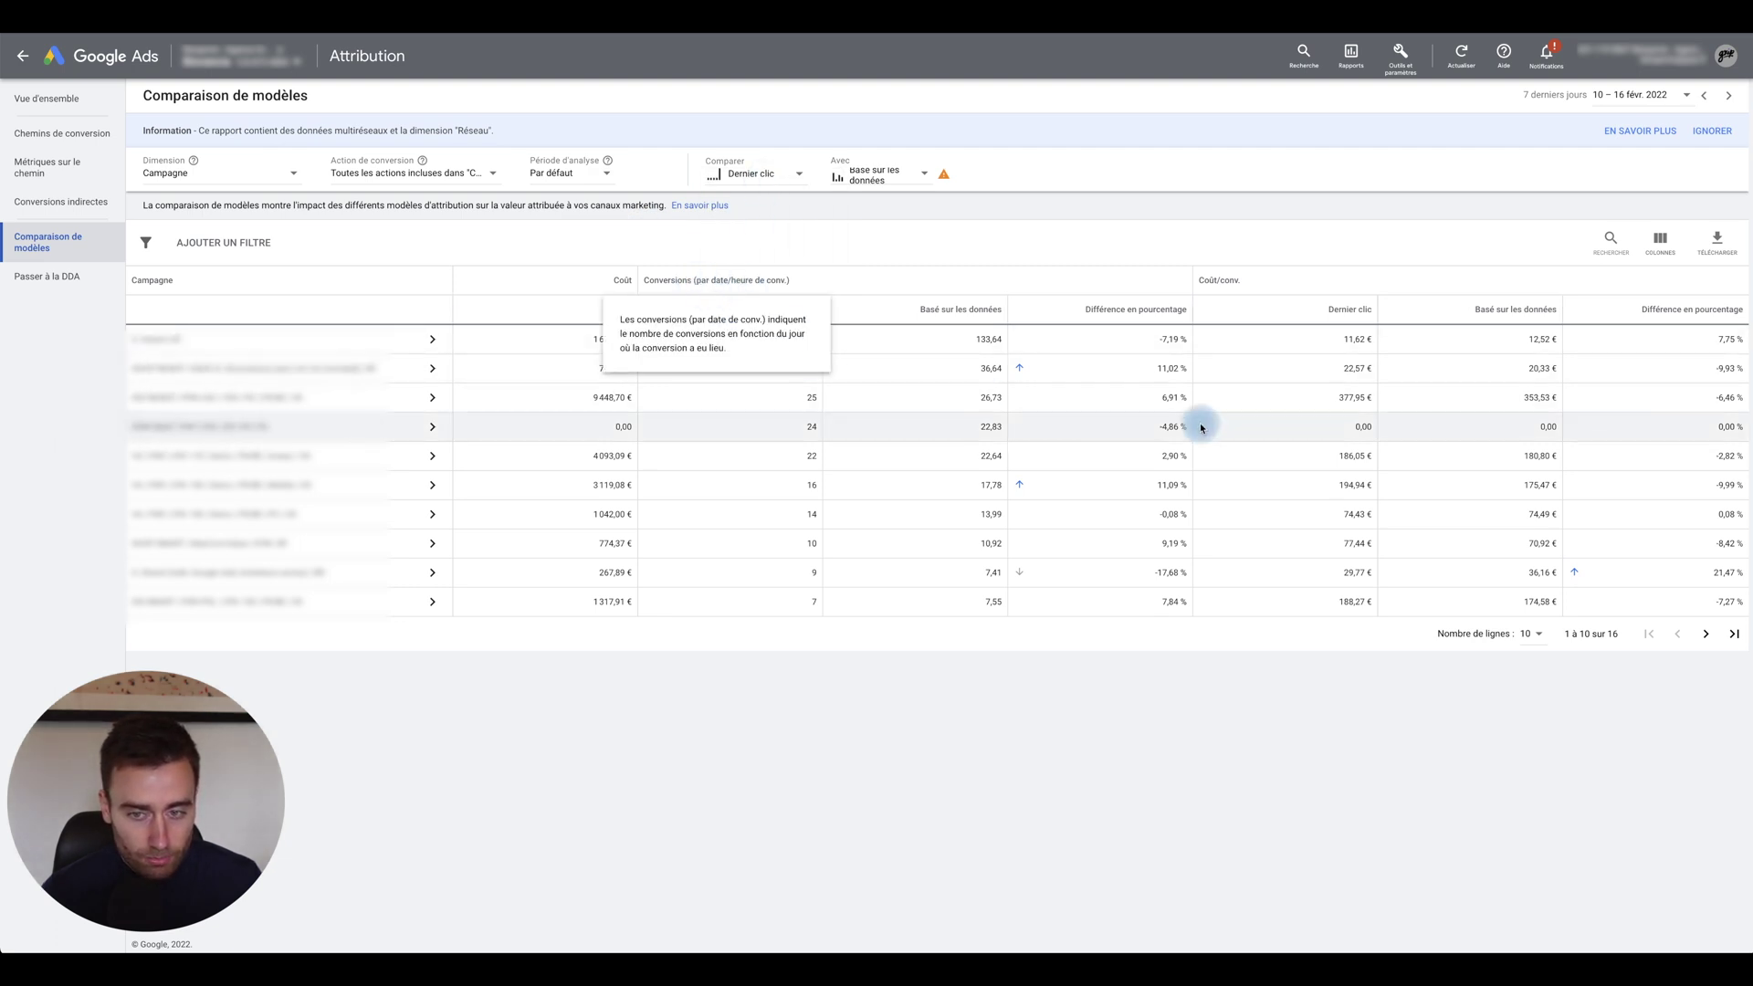
# Review the columns available for the model comparison table and open the report's date range selection.
pyautogui.click(1661, 239)
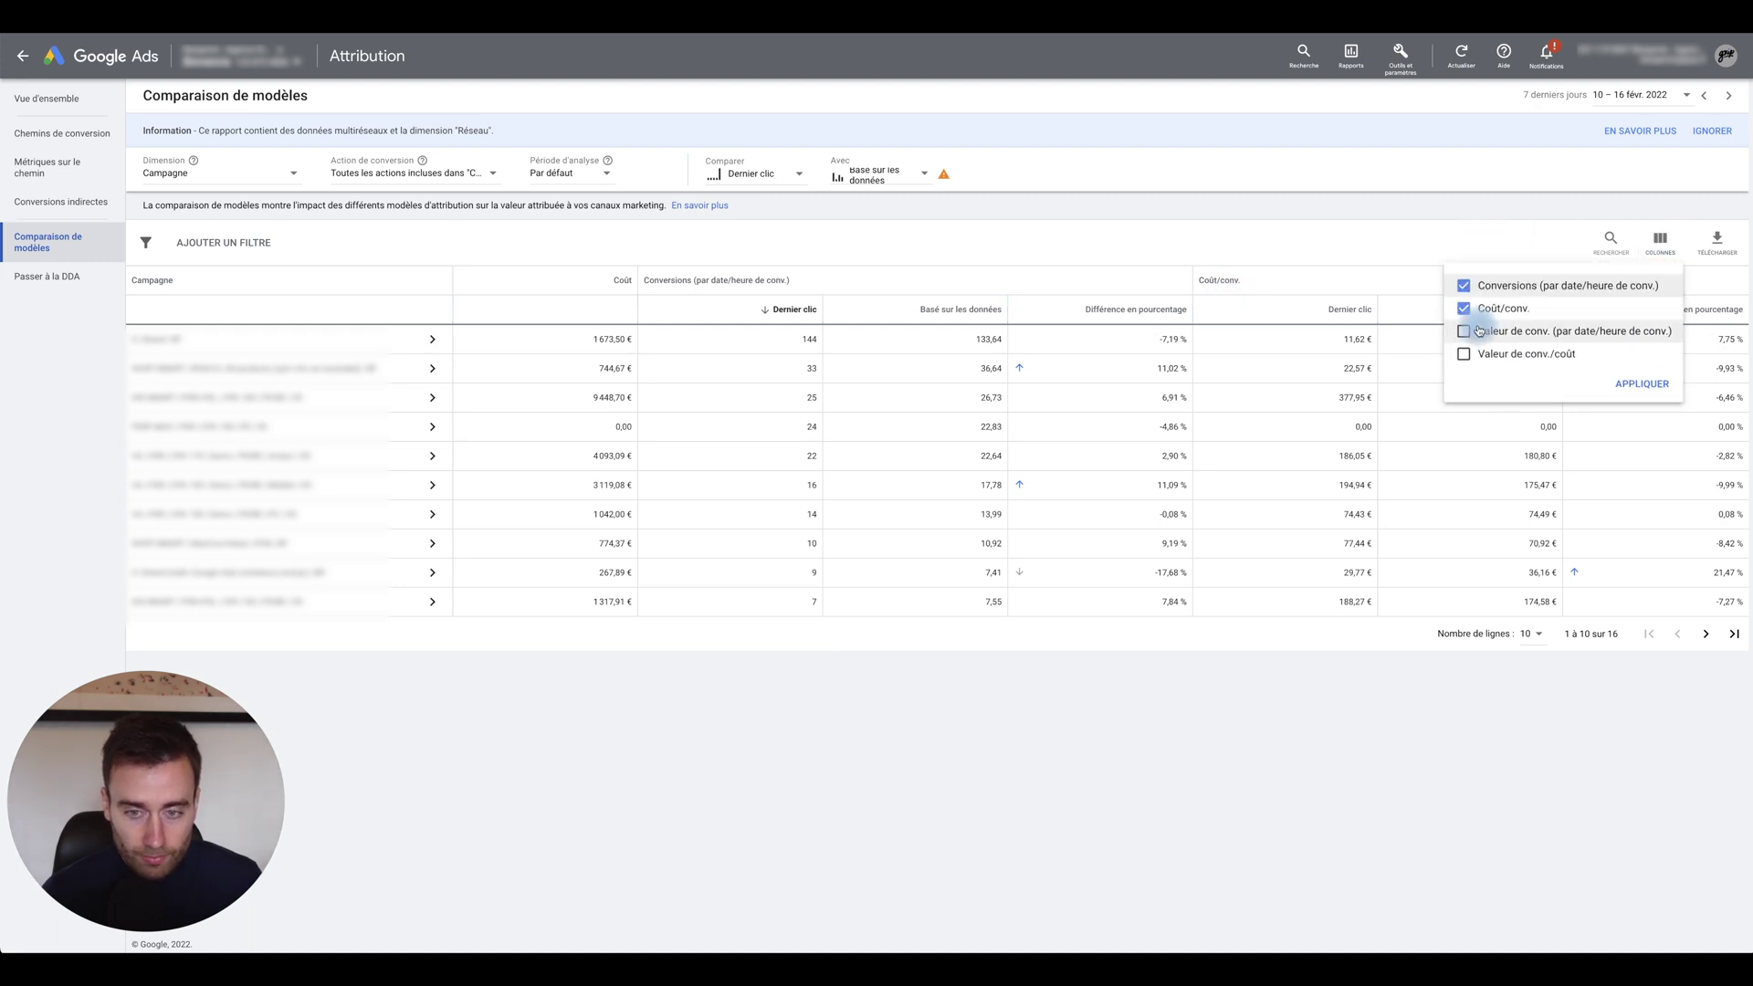
pyautogui.click(1353, 257)
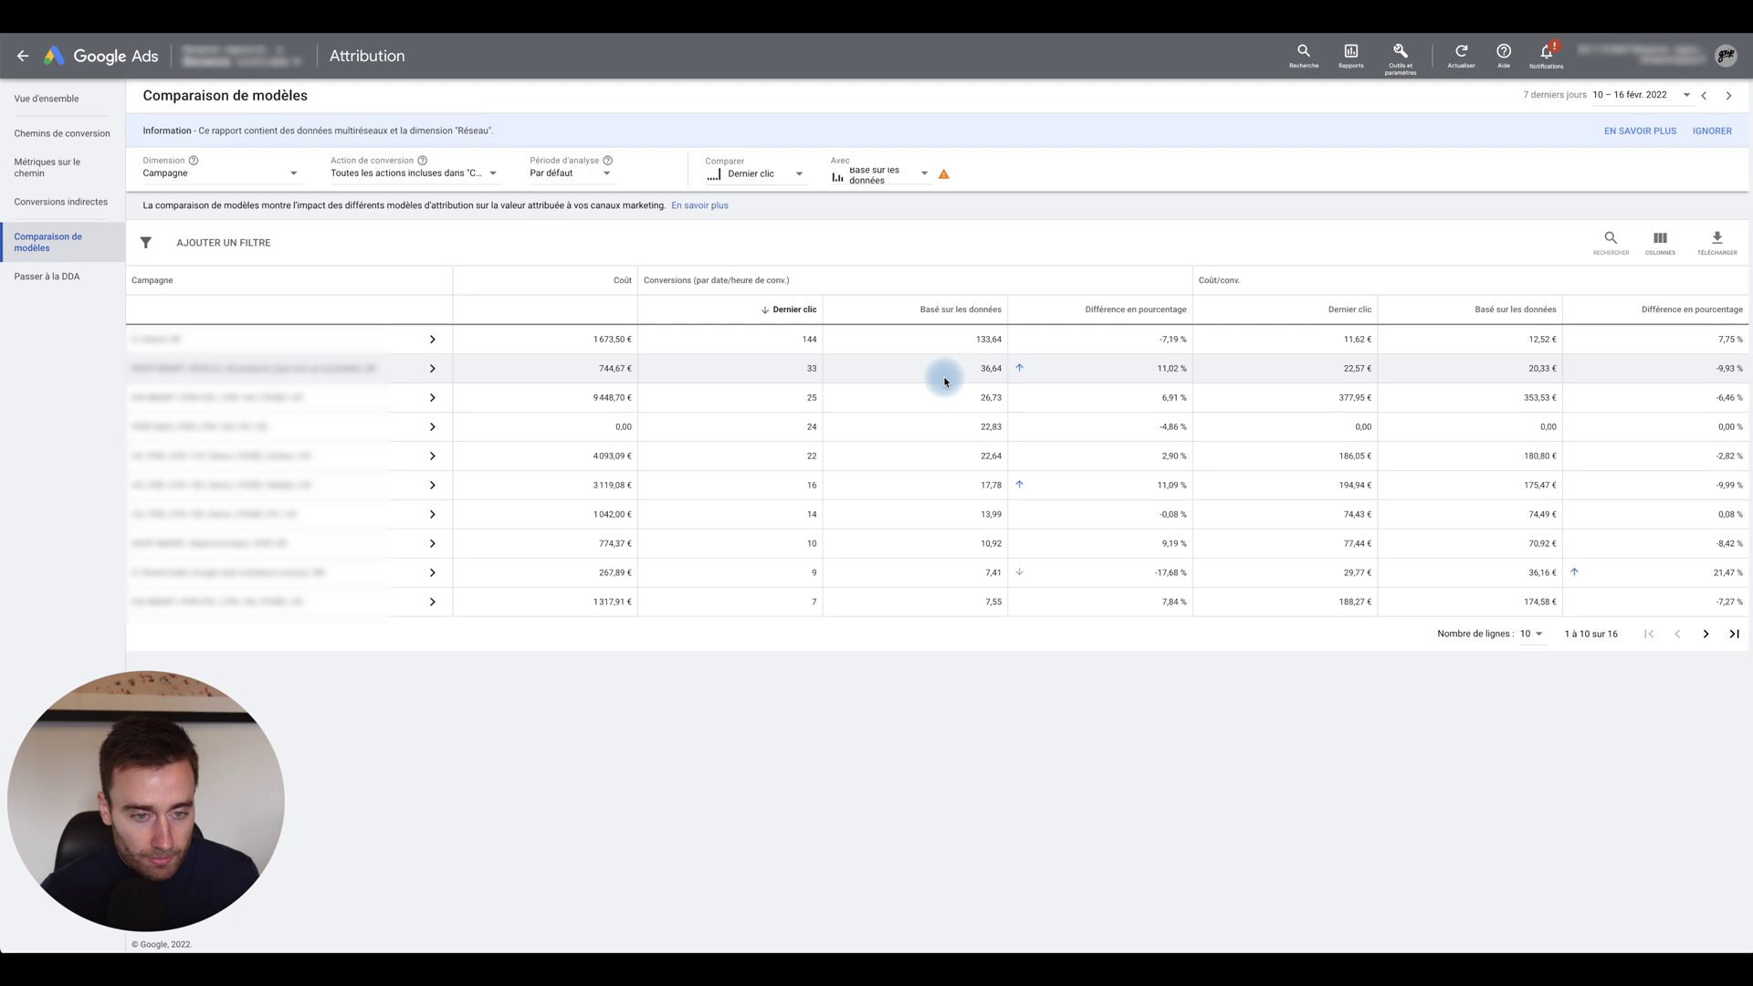
pyautogui.click(1652, 97)
pyautogui.click(1481, 304)
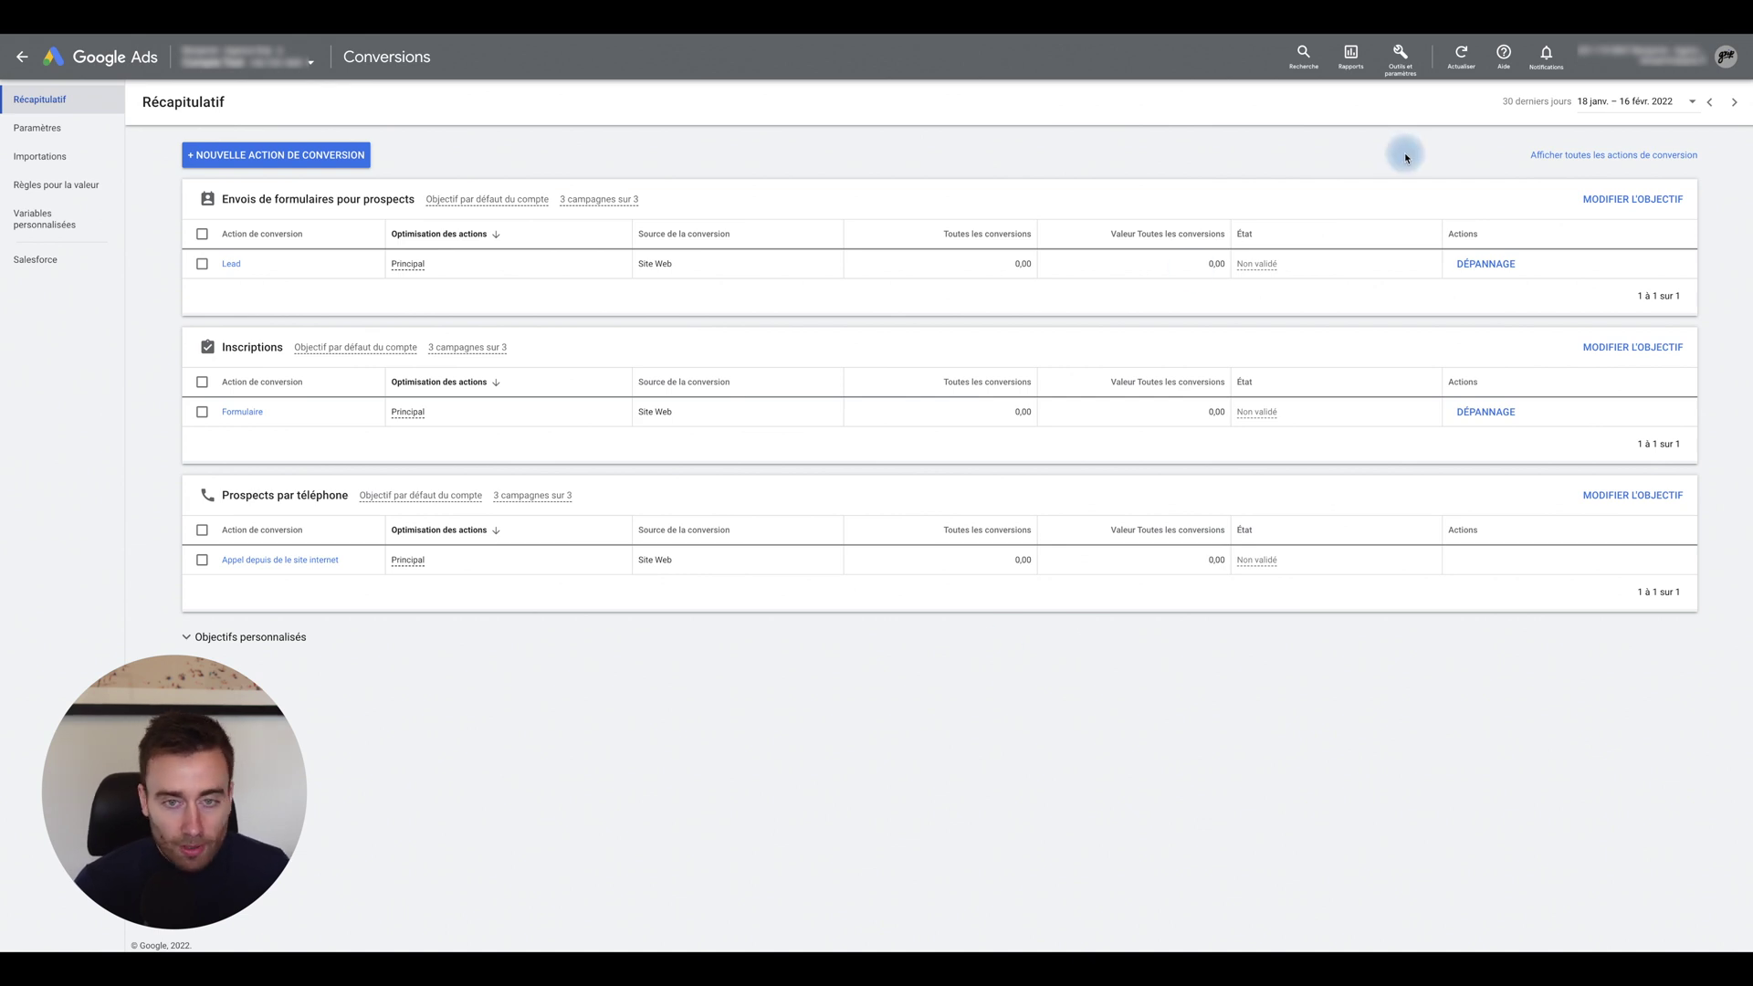
# Open the overview of the account's conversion actions.
pyautogui.click(1400, 64)
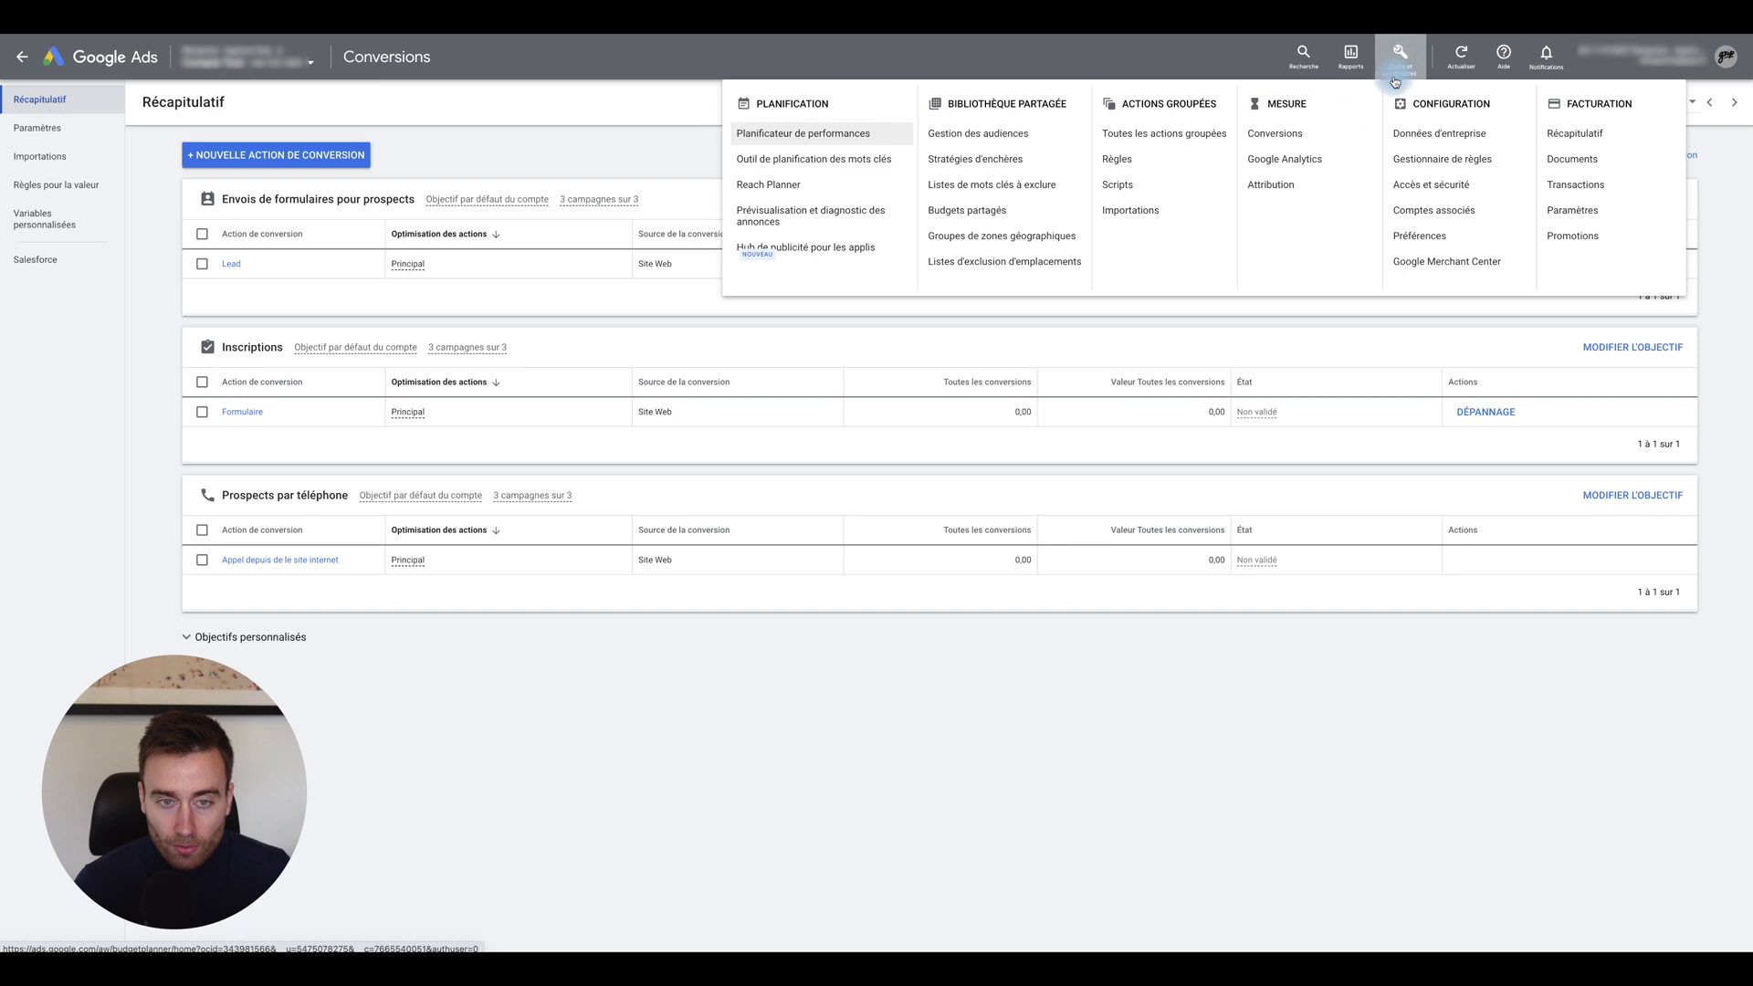
pyautogui.click(1311, 139)
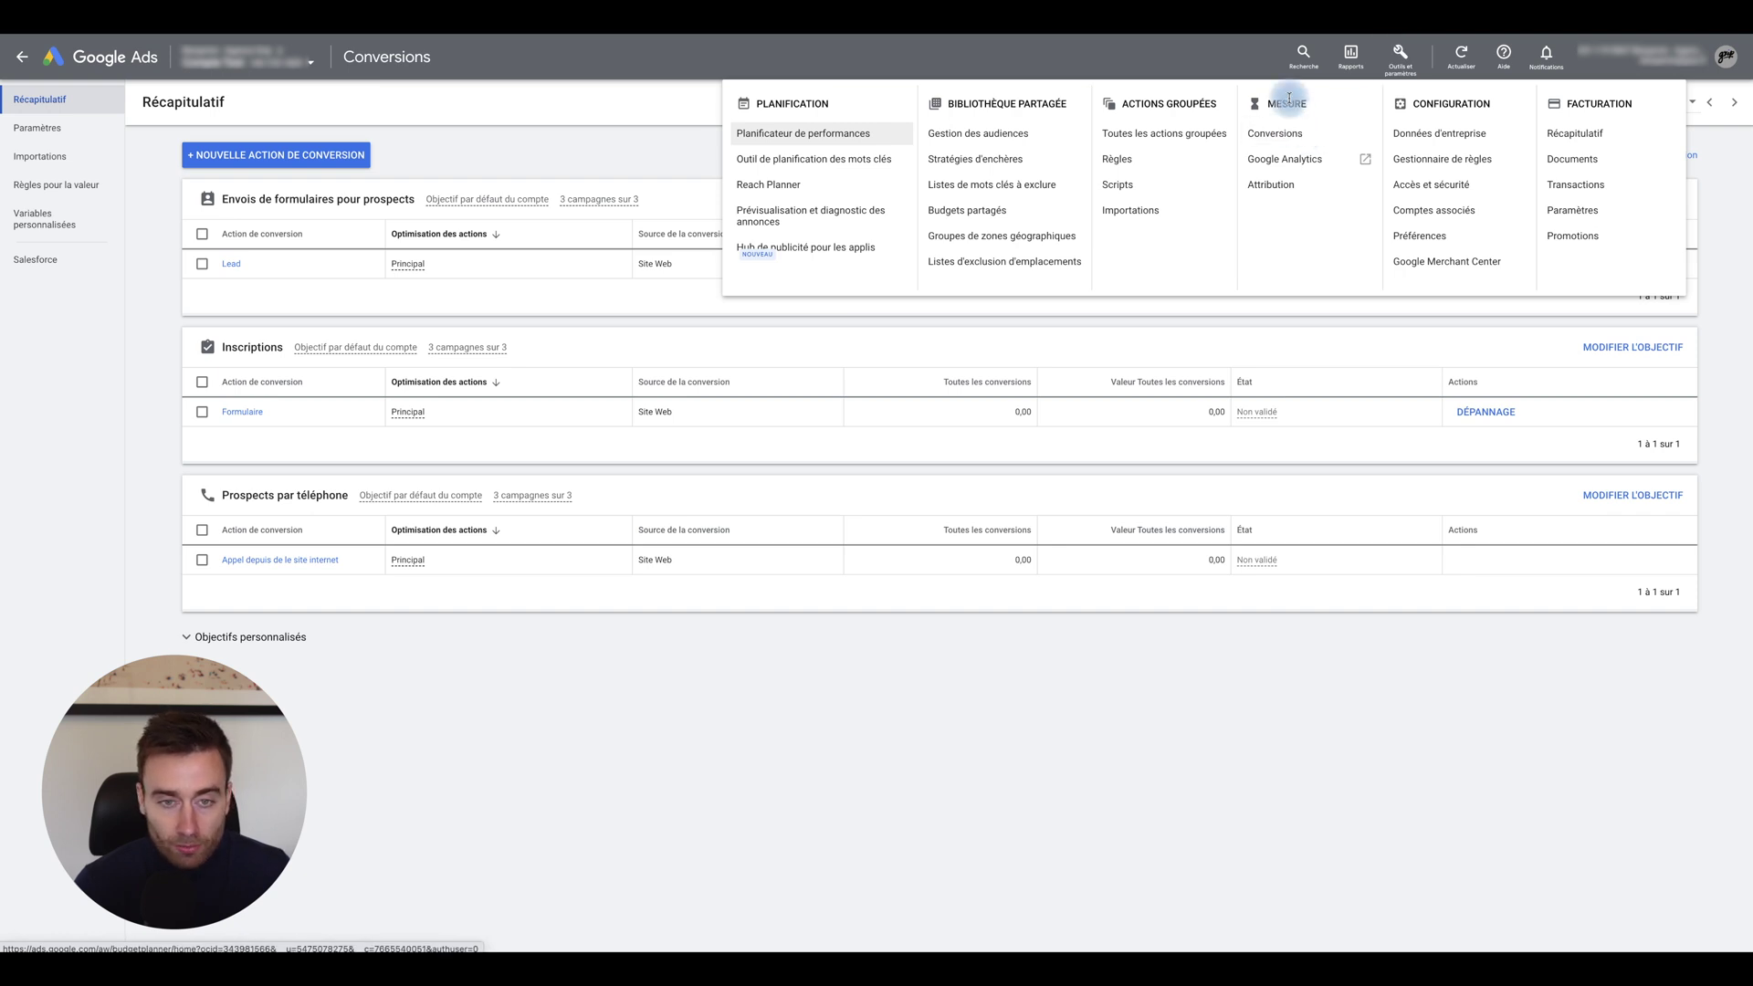
pyautogui.click(1287, 137)
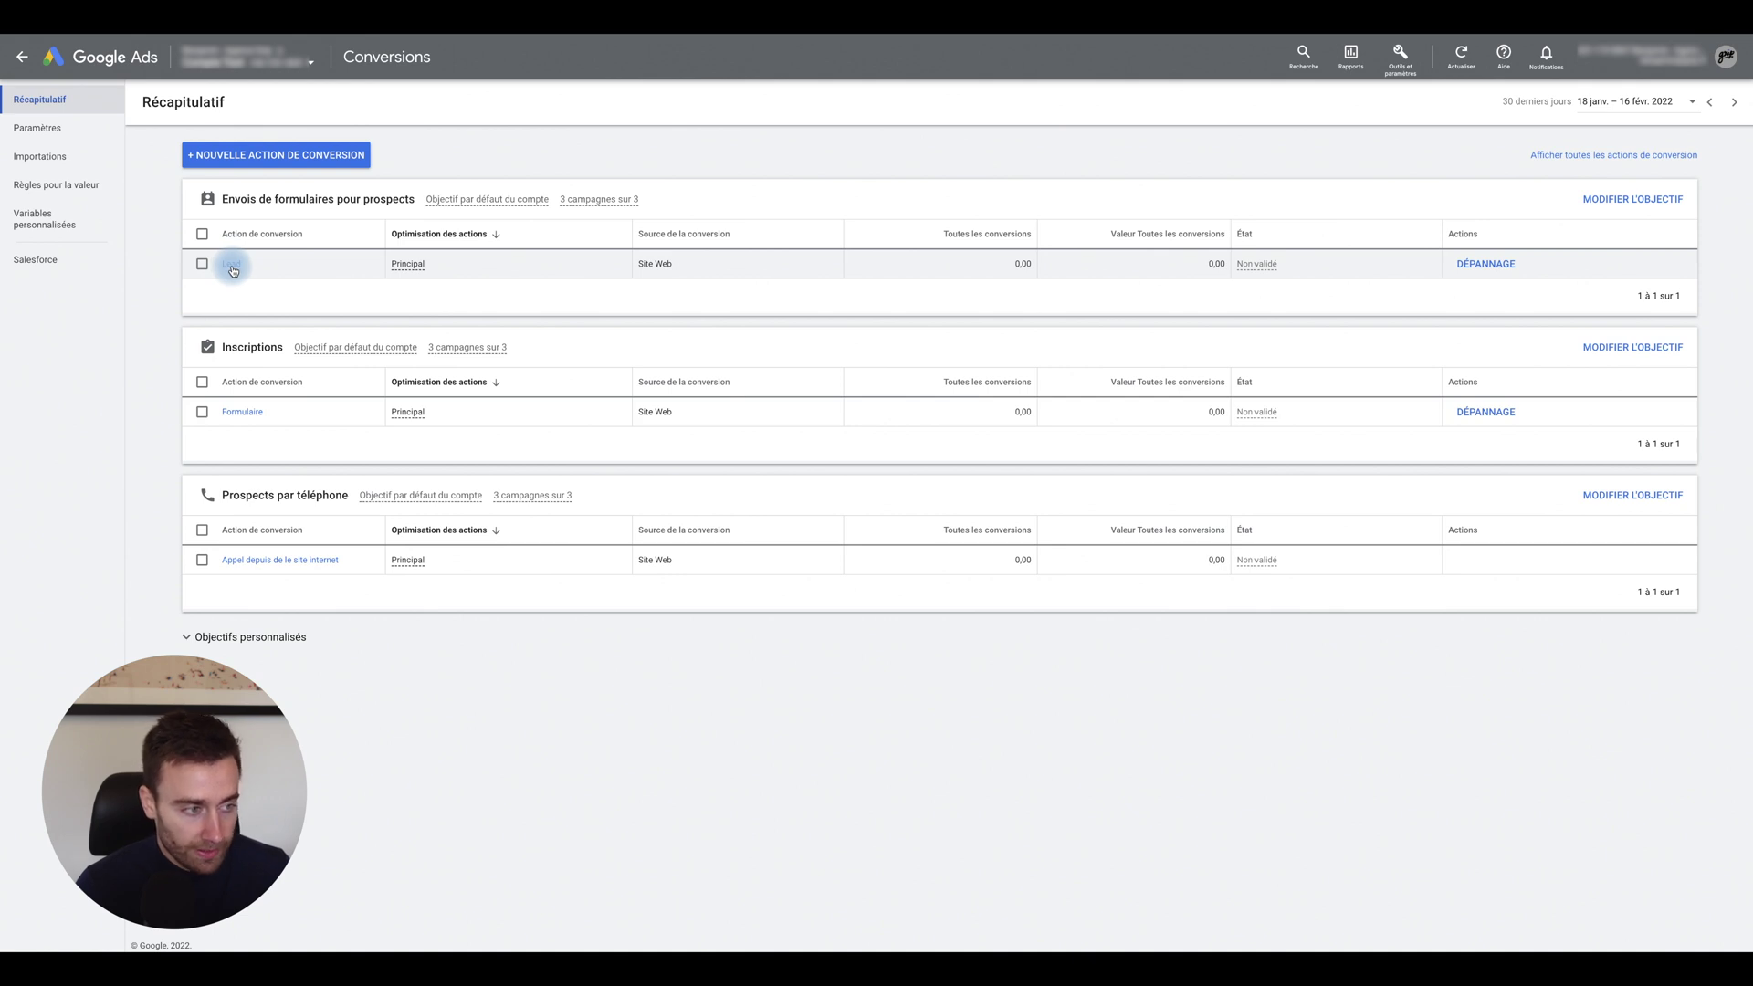
# Set the attribution model of the Lead conversion action to Linéaire and save the settings.
pyautogui.click(233, 268)
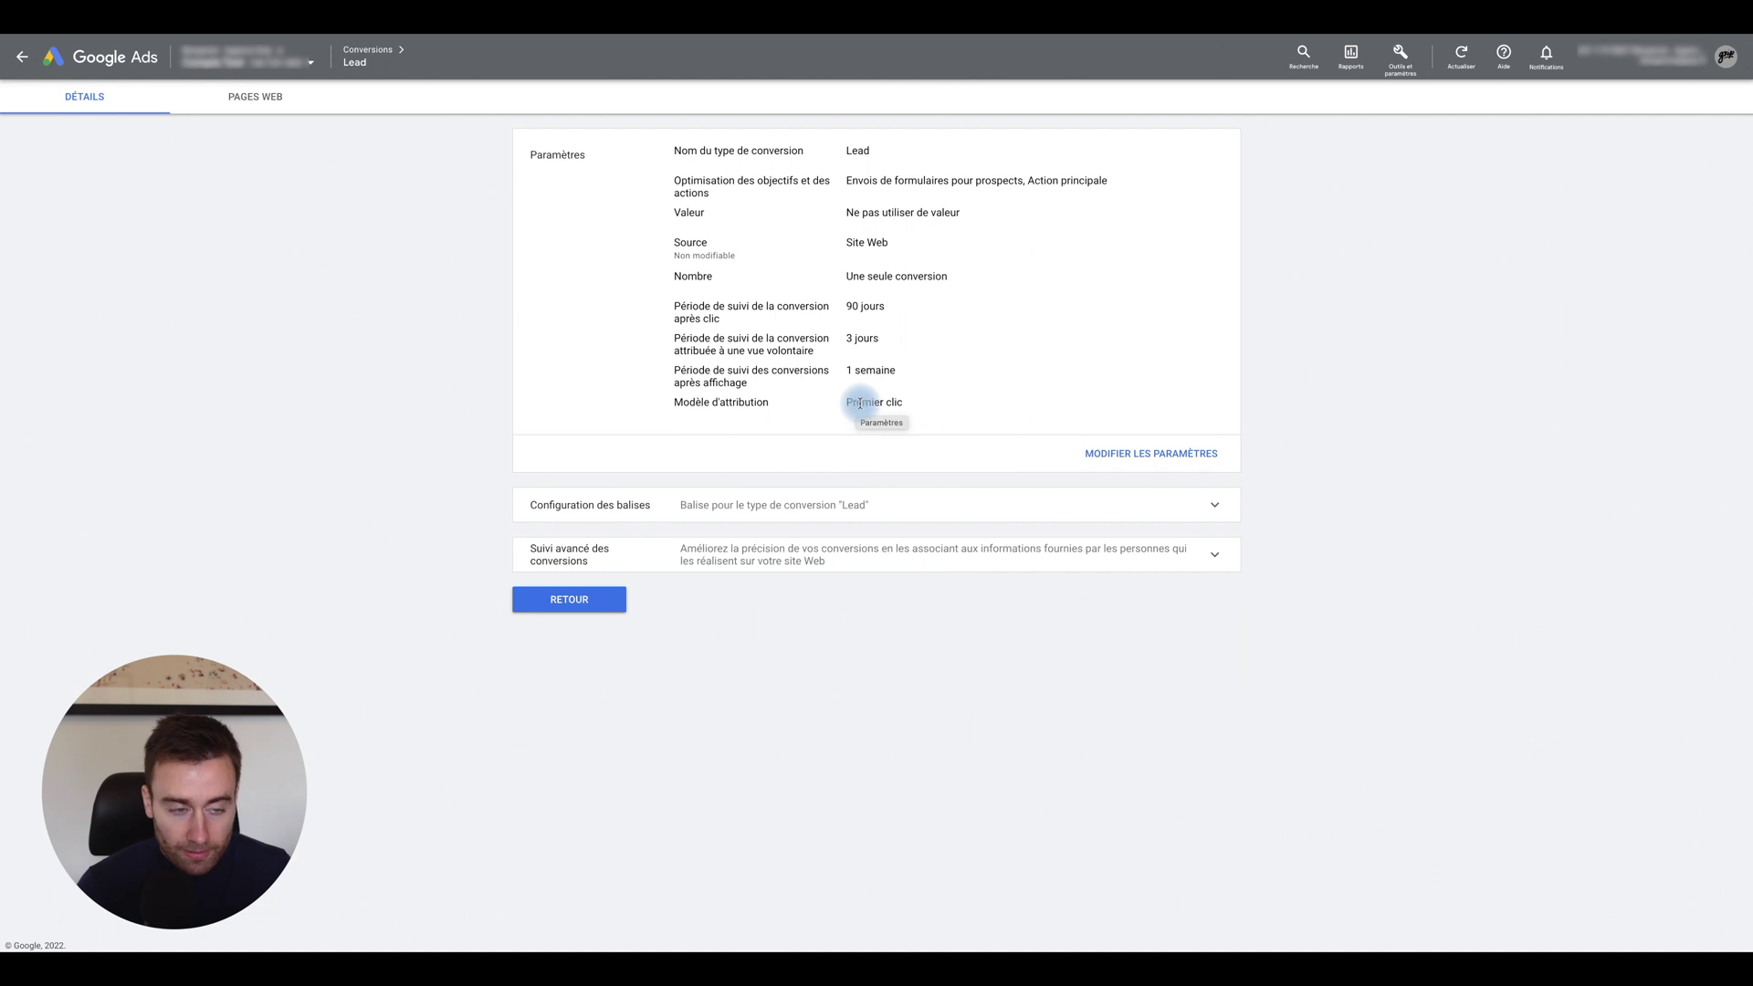
pyautogui.click(1116, 457)
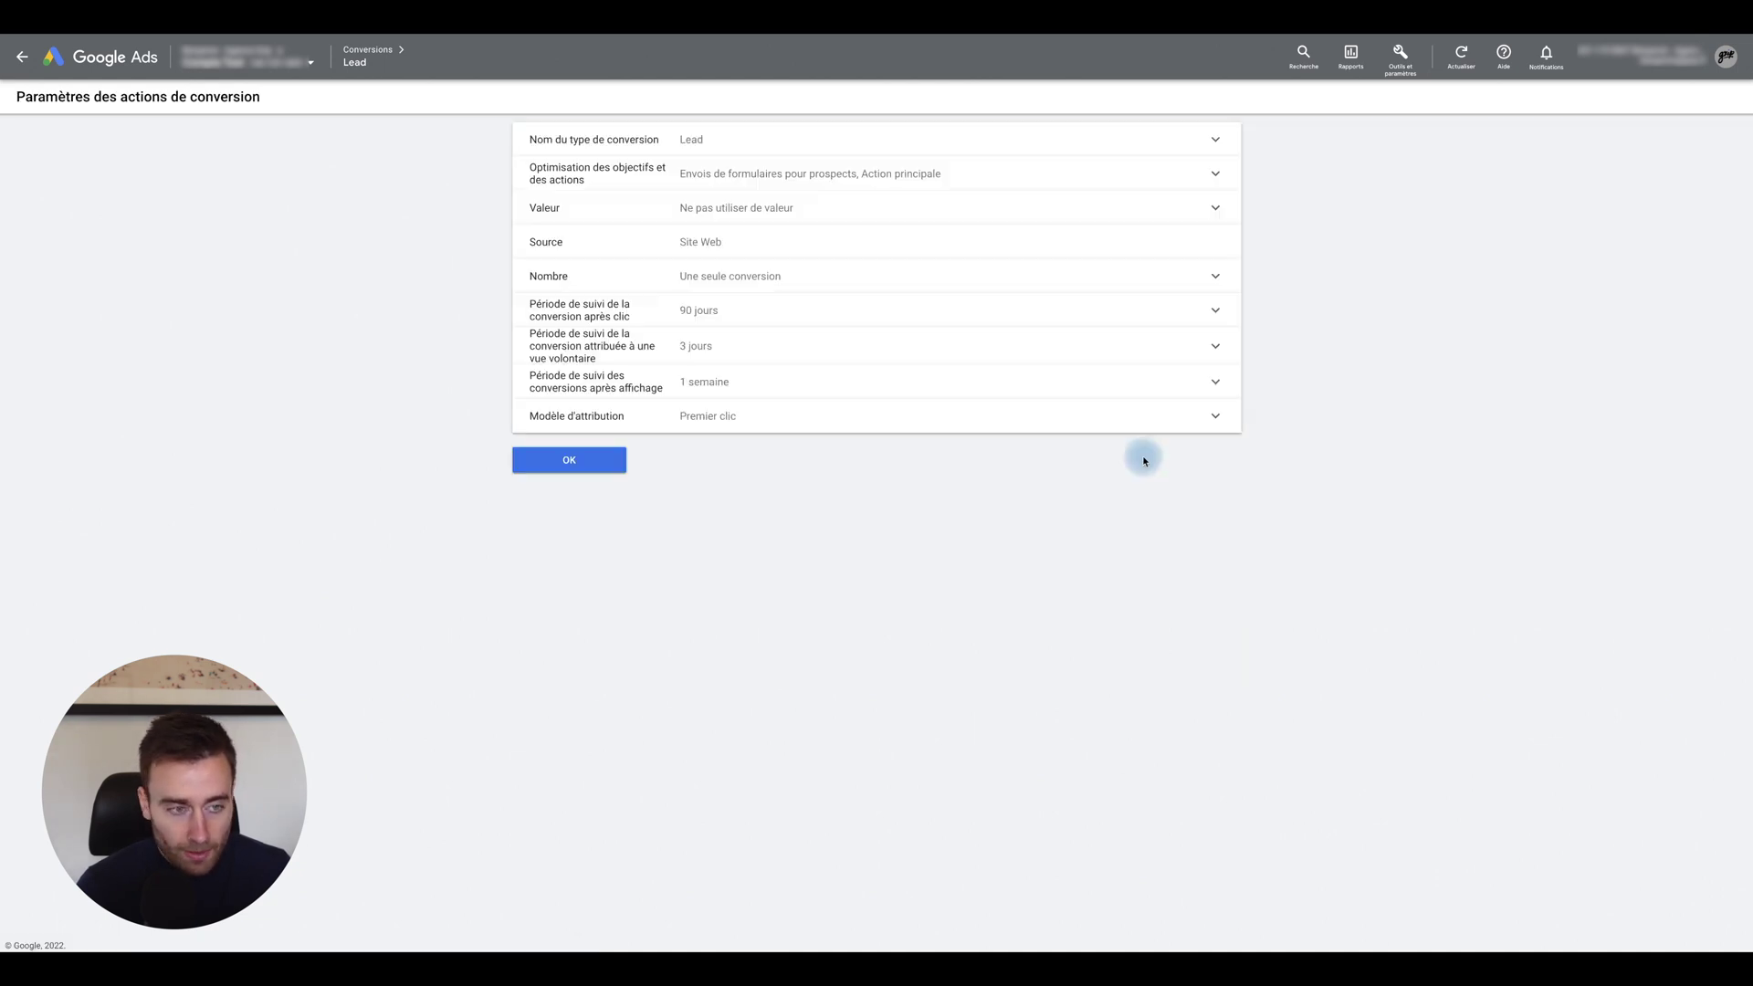
pyautogui.click(740, 418)
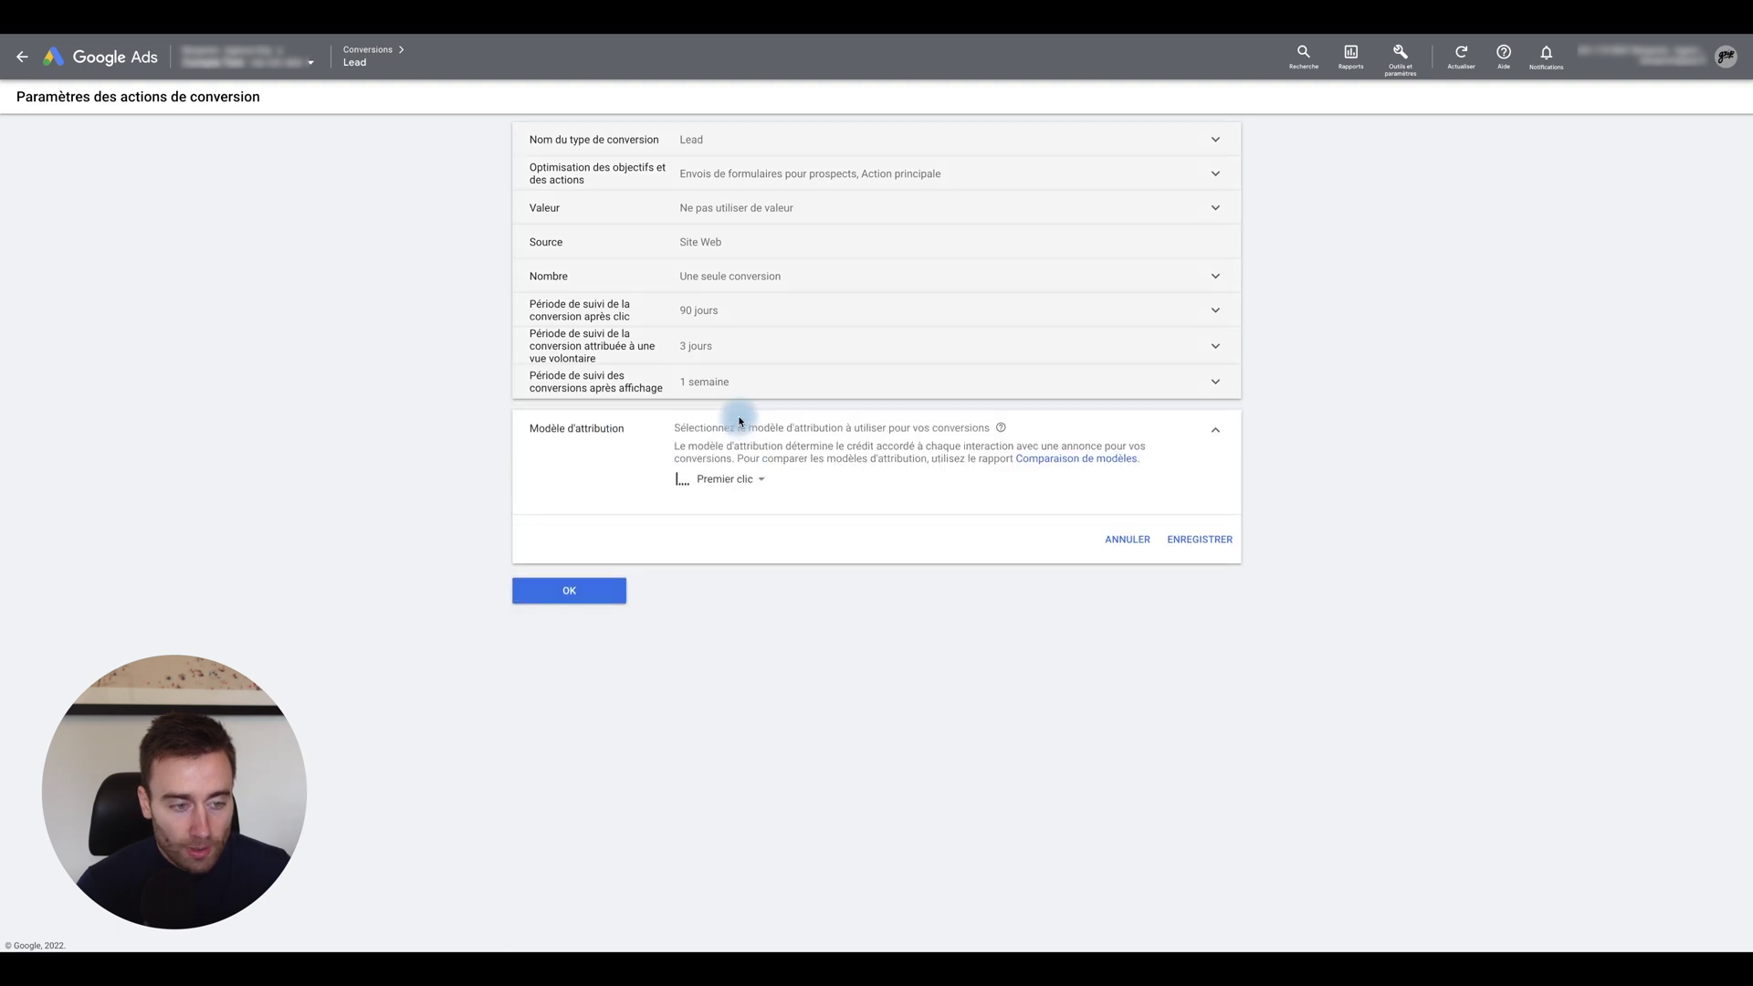
pyautogui.click(744, 491)
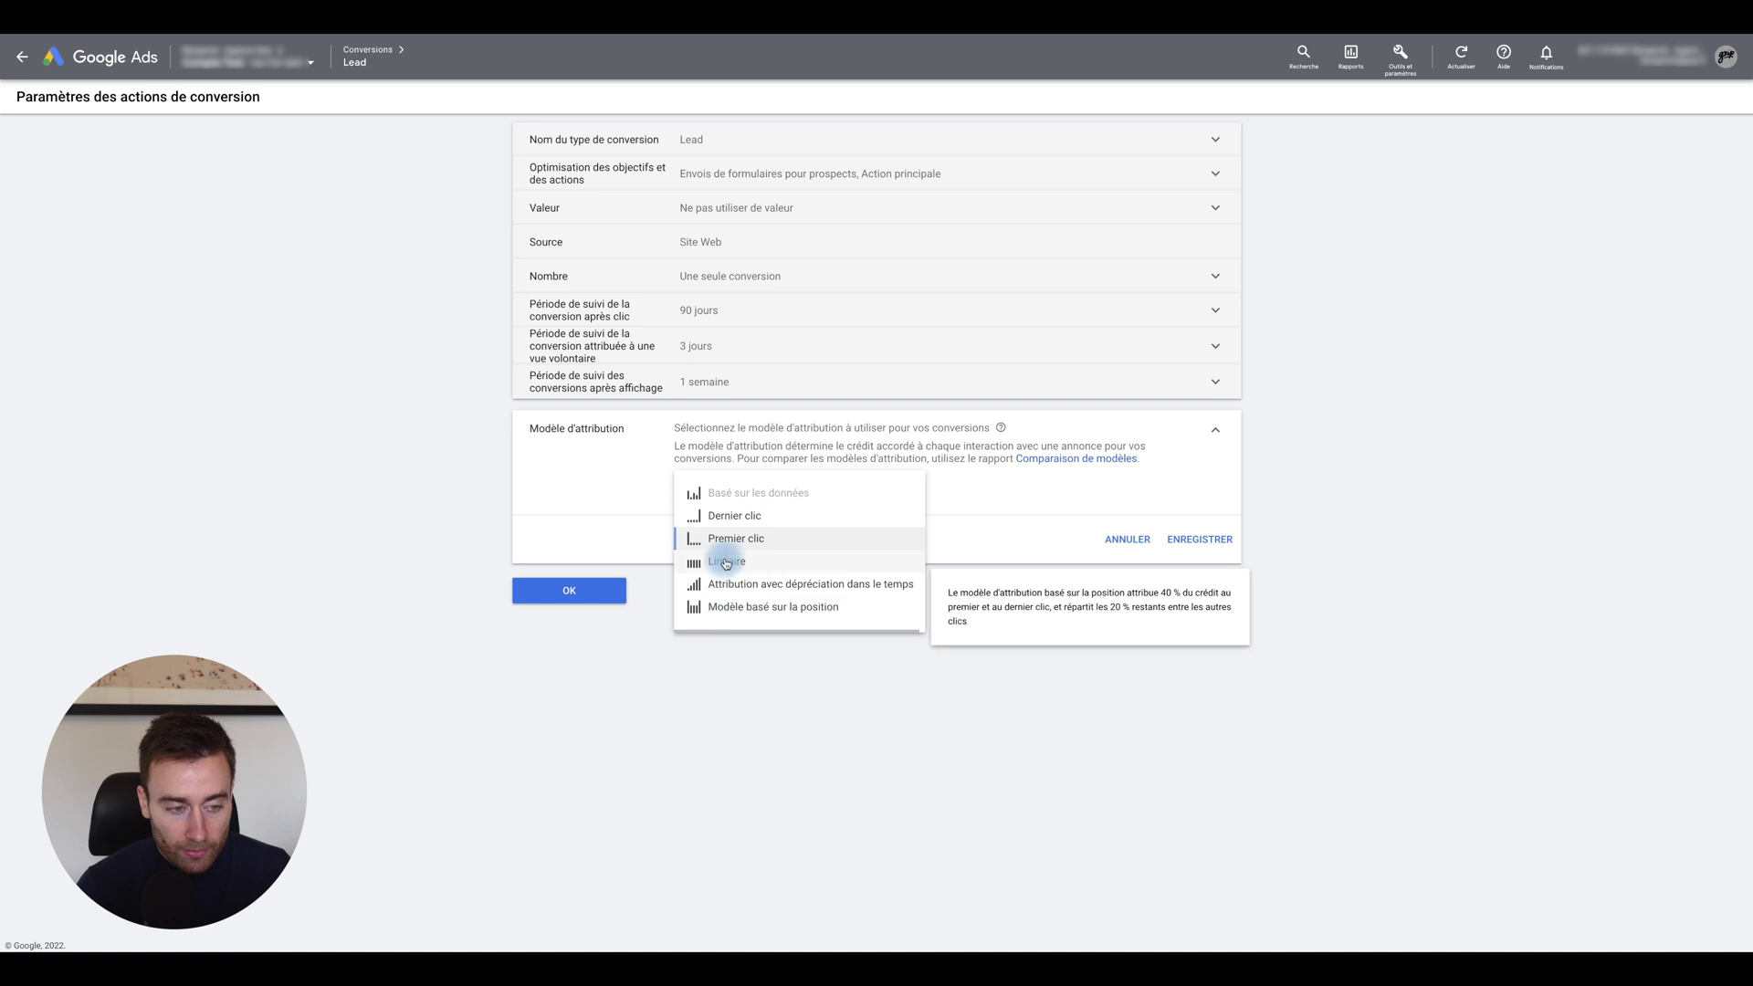
pyautogui.moveTo(729, 521)
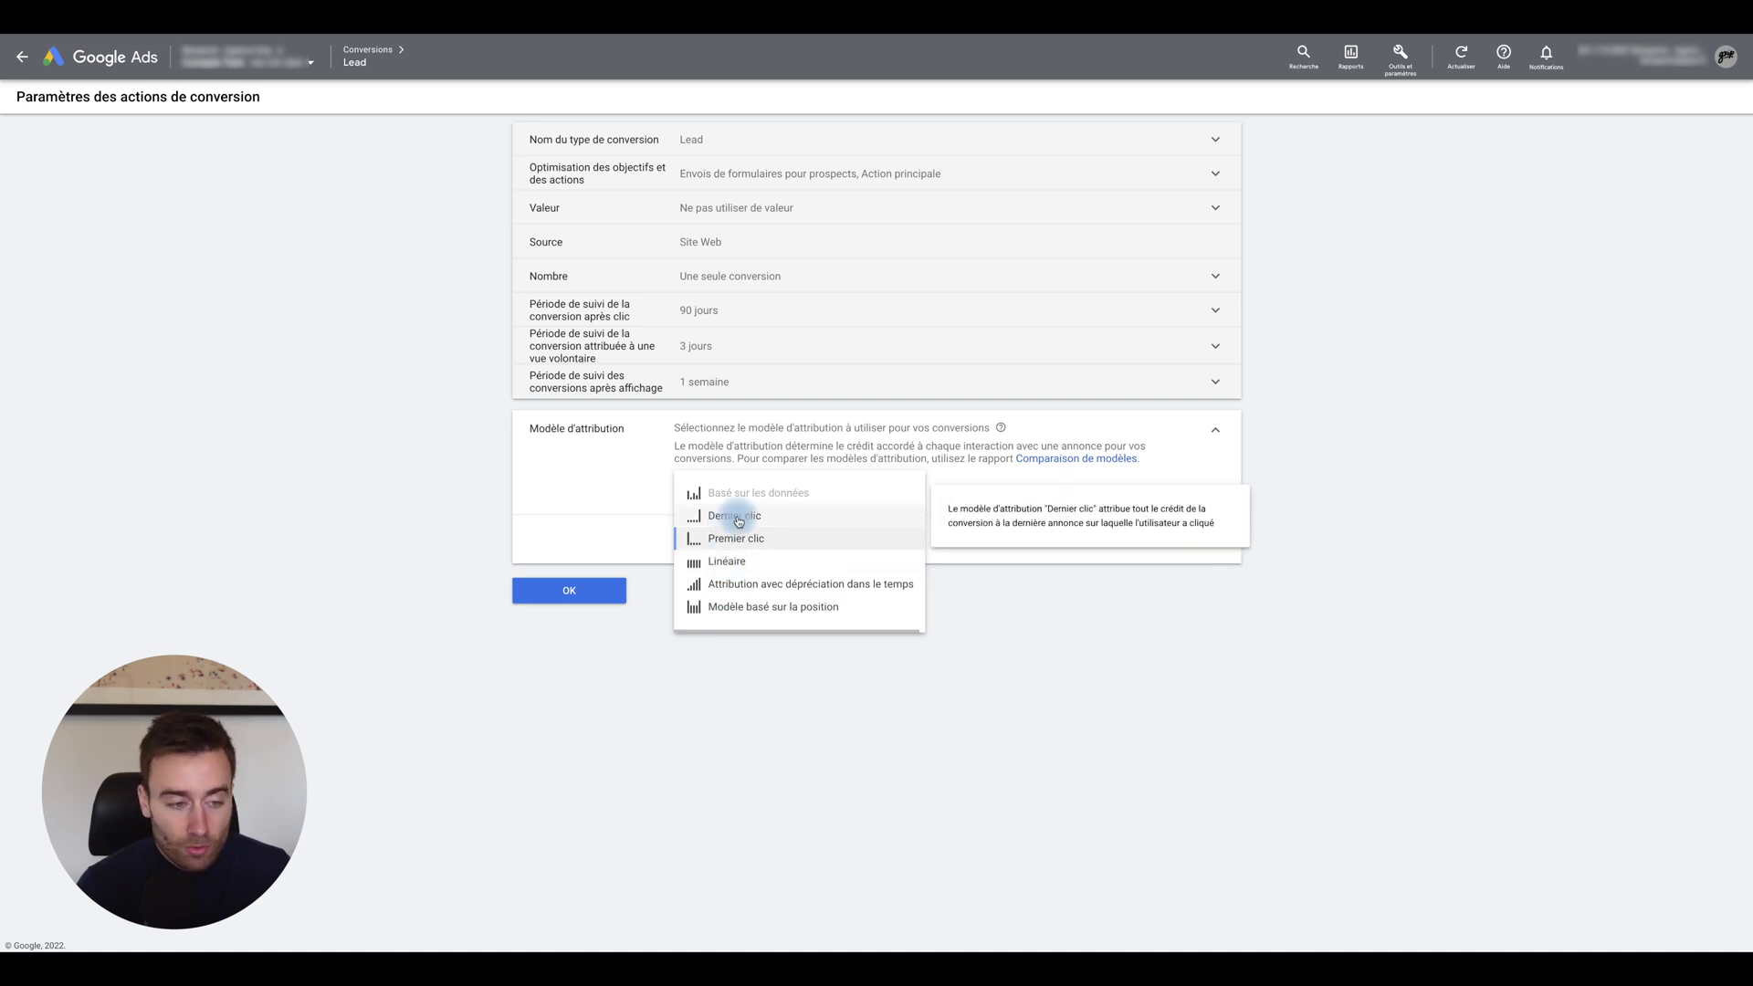
pyautogui.moveTo(774, 500)
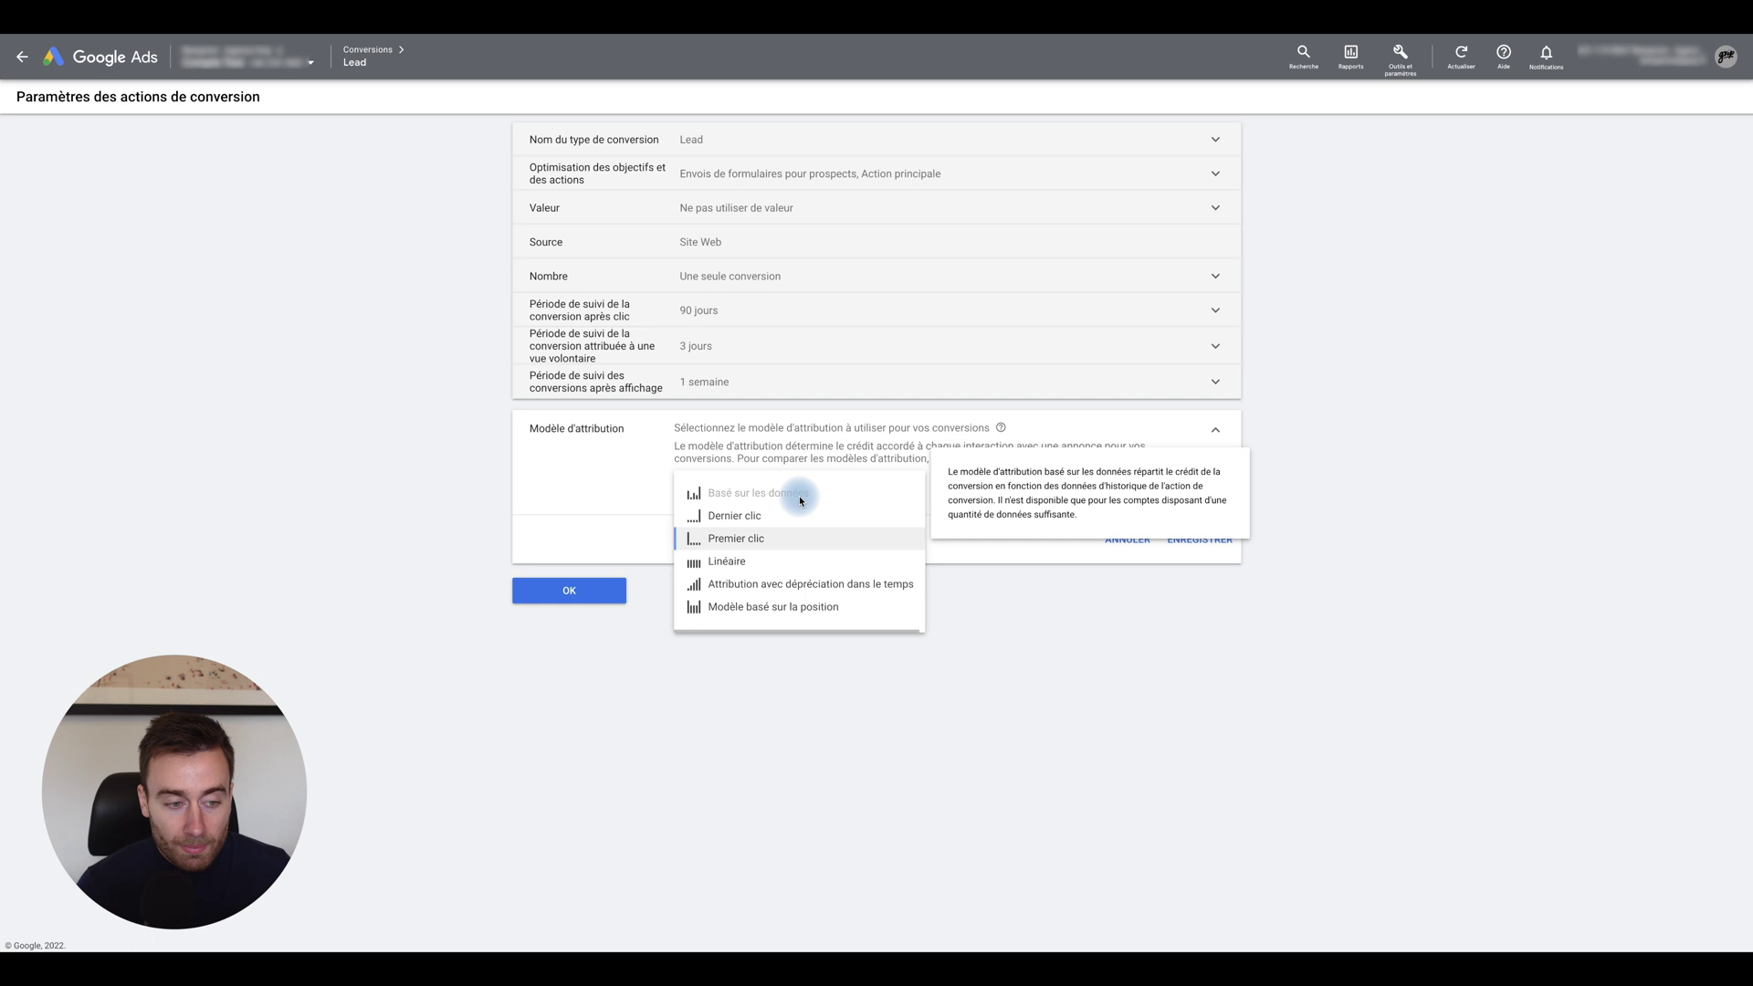
pyautogui.click(726, 562)
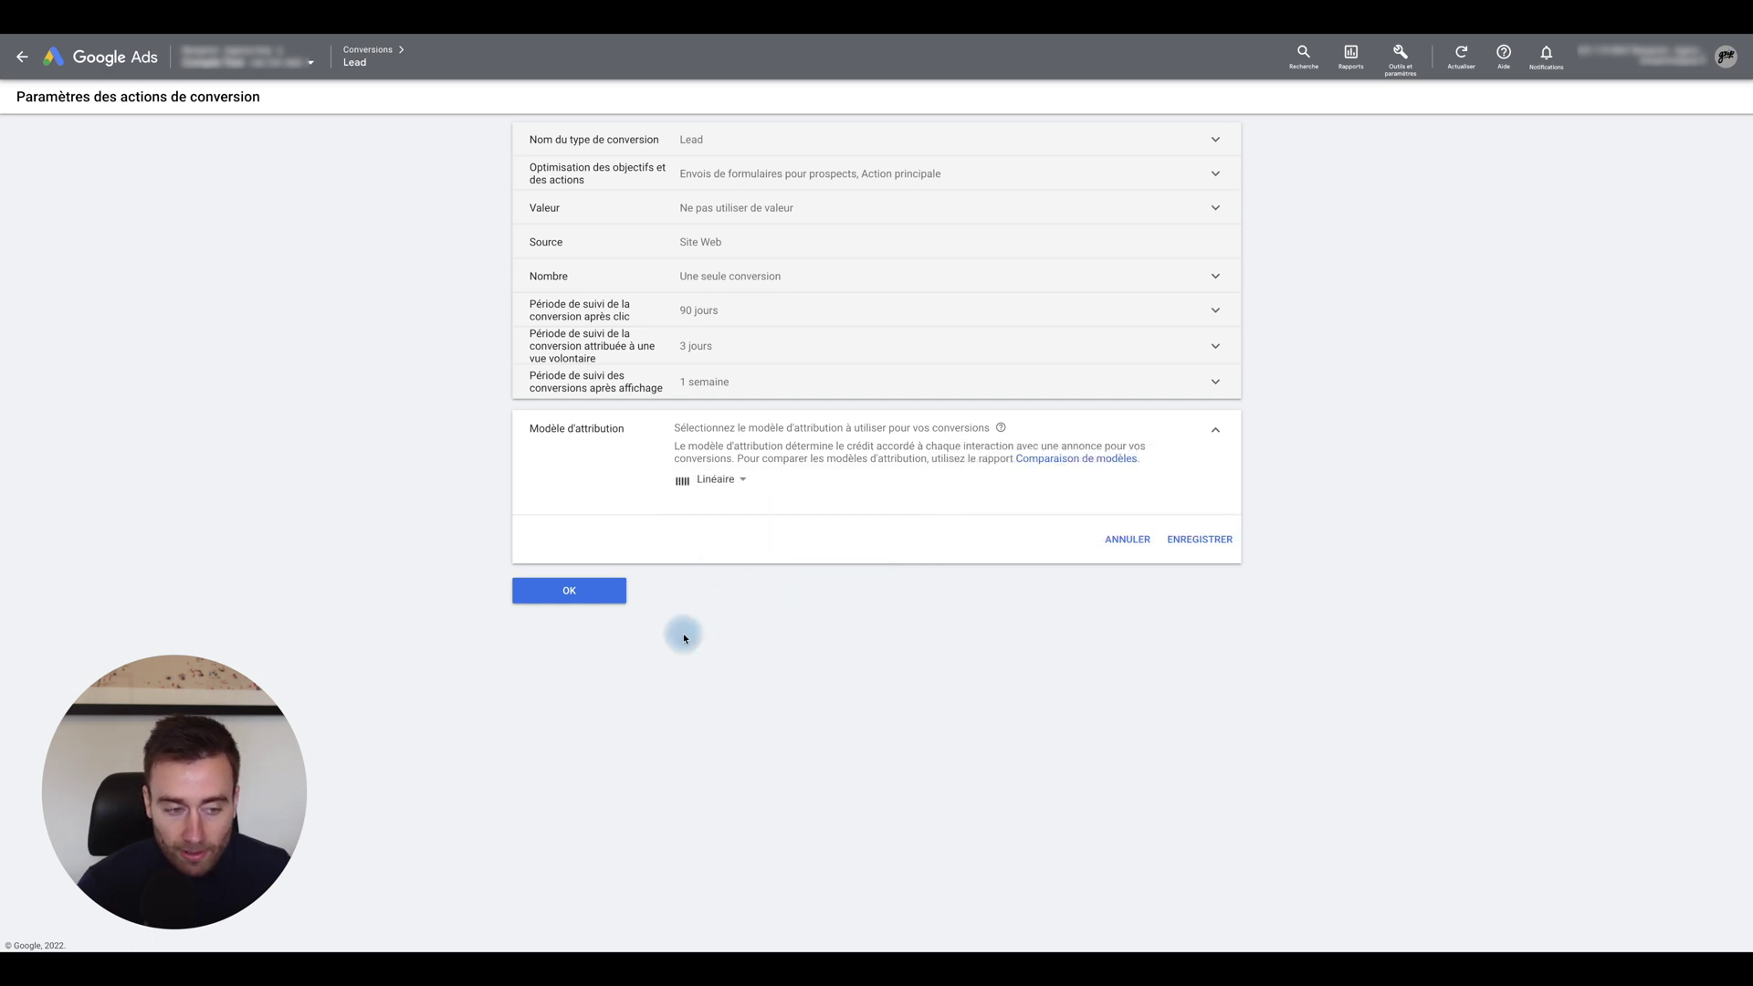
pyautogui.click(1203, 542)
pyautogui.click(594, 468)
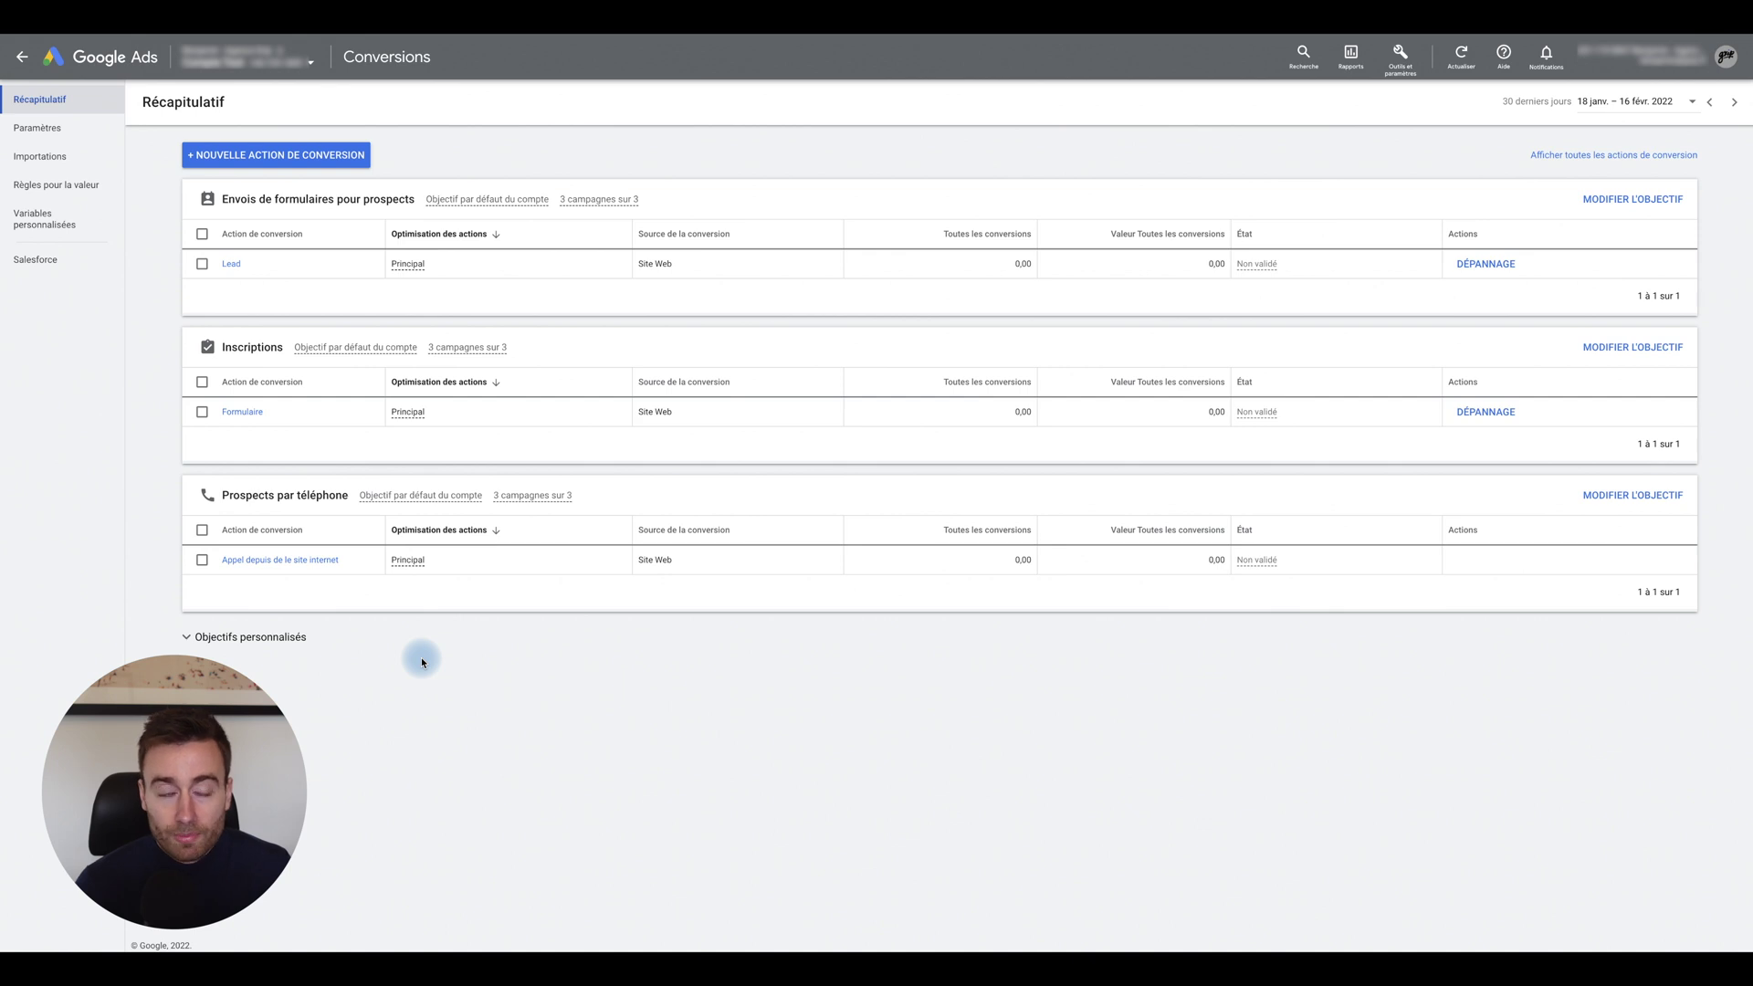
# Rename the Lead conversion action as "Lead (linéaire)" and save the new name.
pyautogui.click(231, 266)
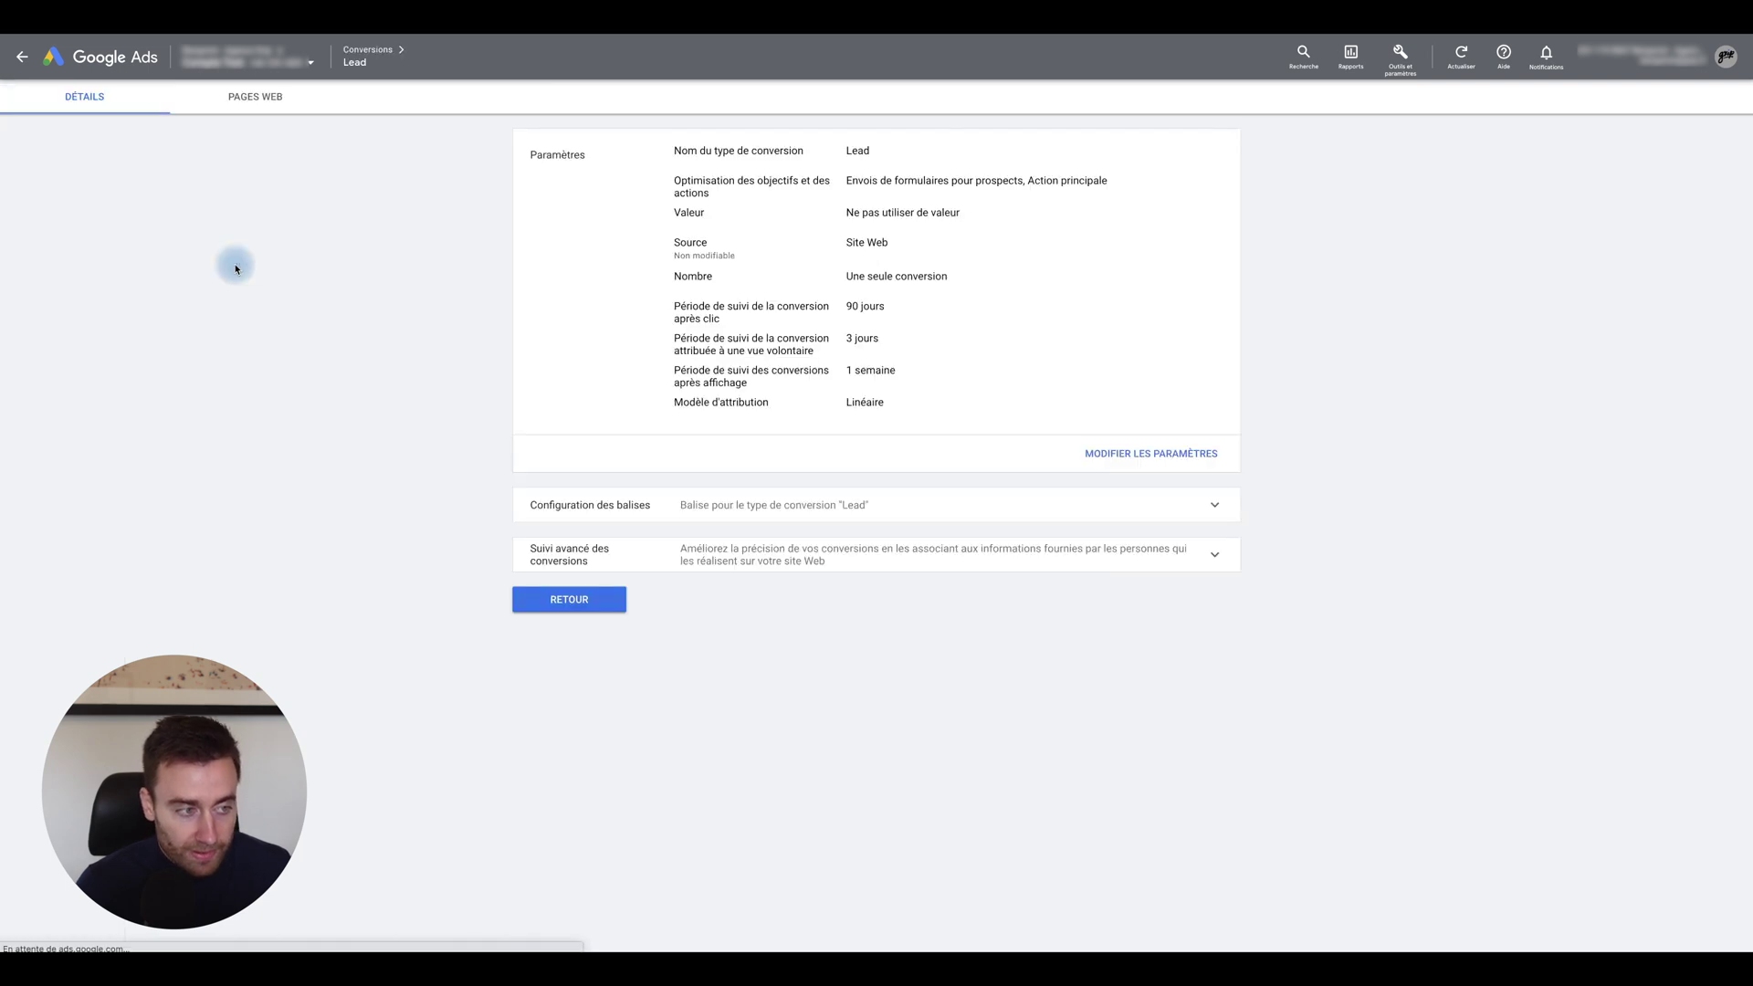
pyautogui.click(1151, 454)
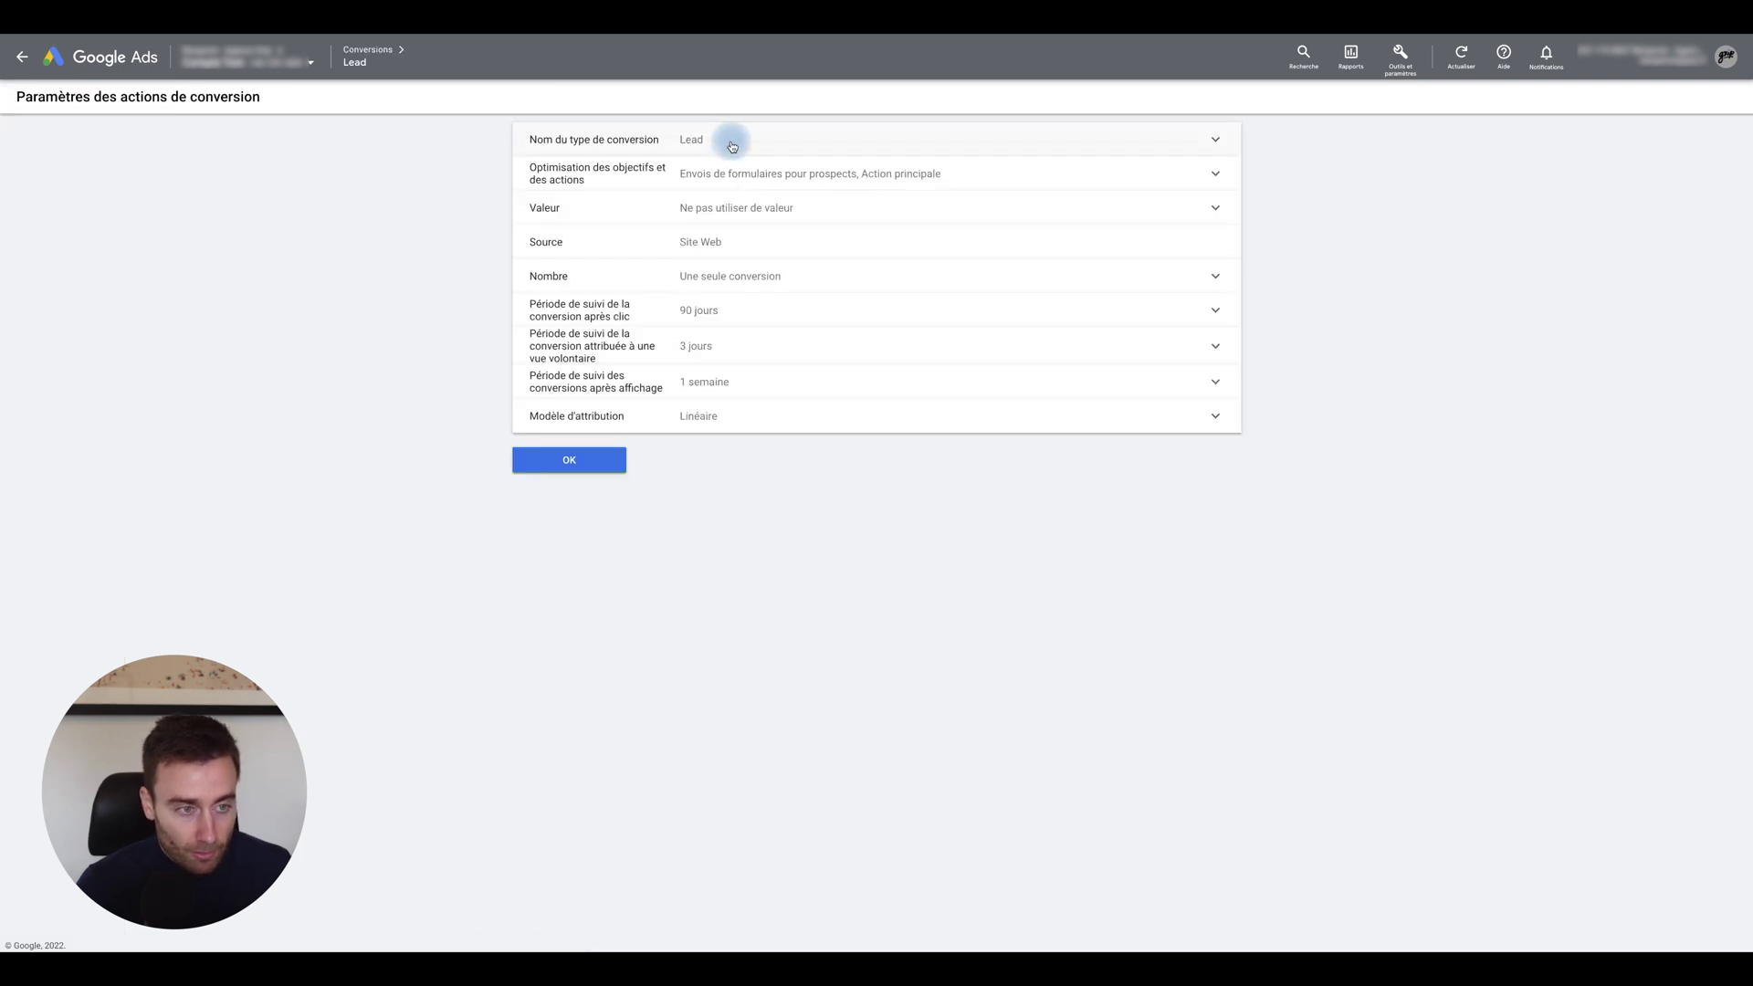
pyautogui.click(722, 145)
pyautogui.click(711, 145)
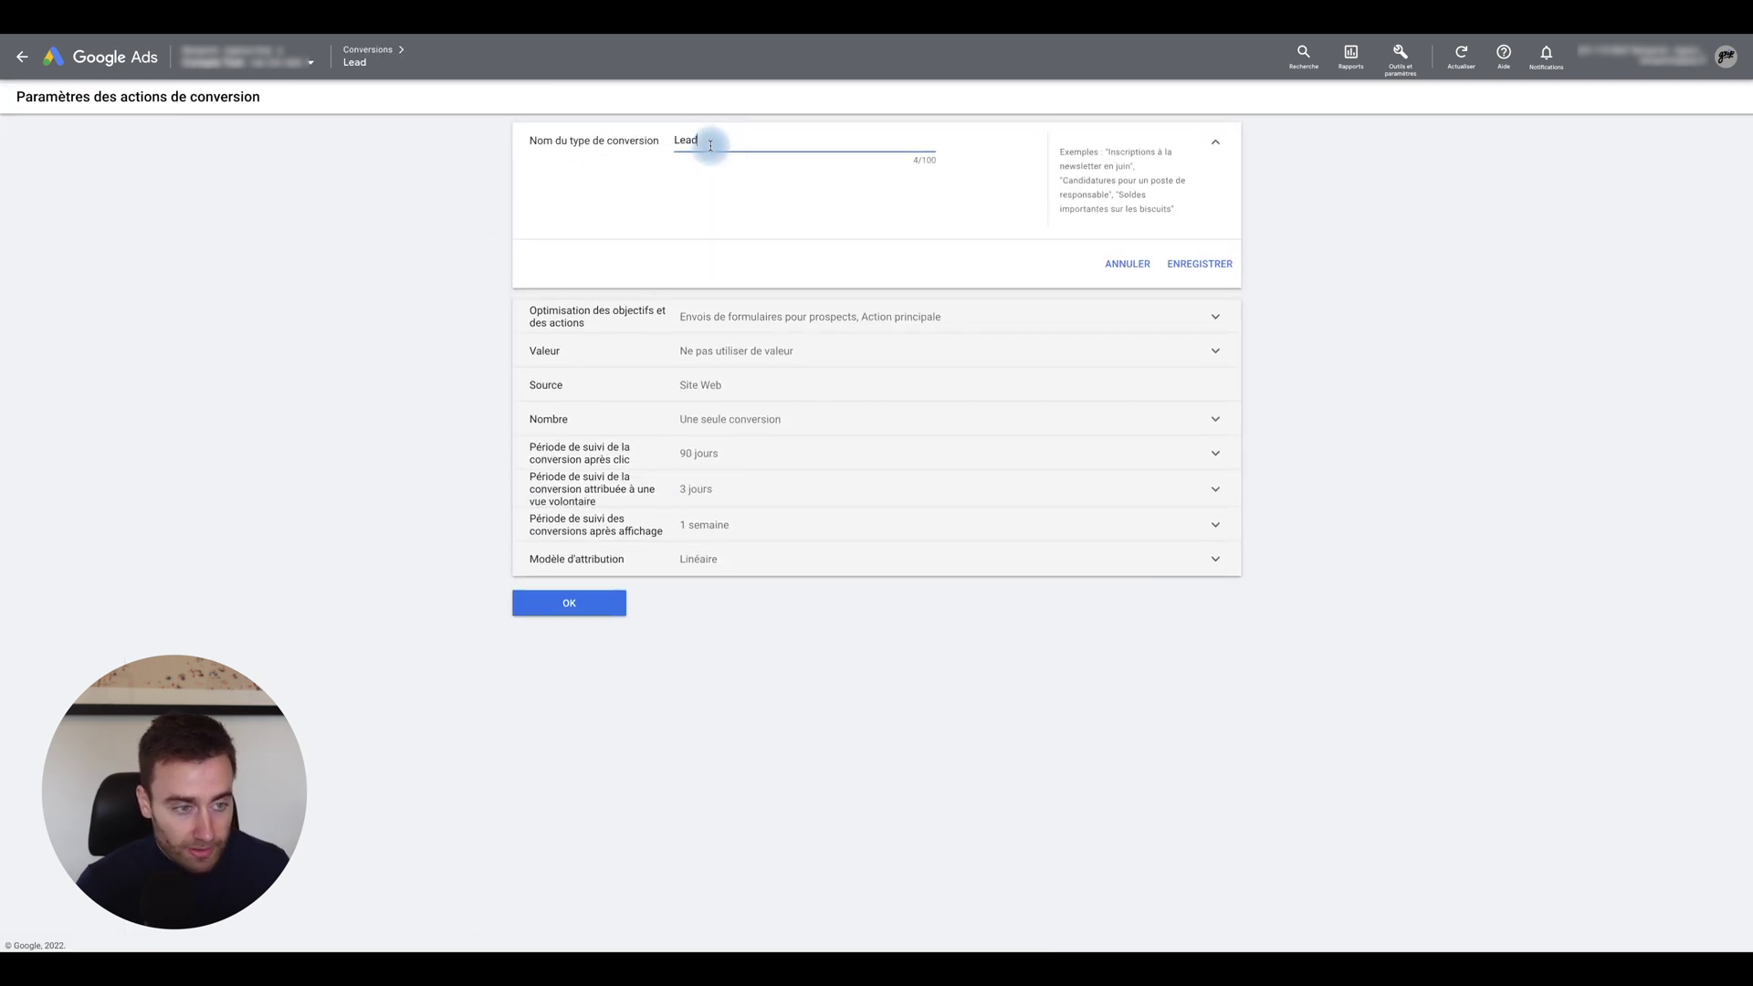
pyautogui.write('(liné')
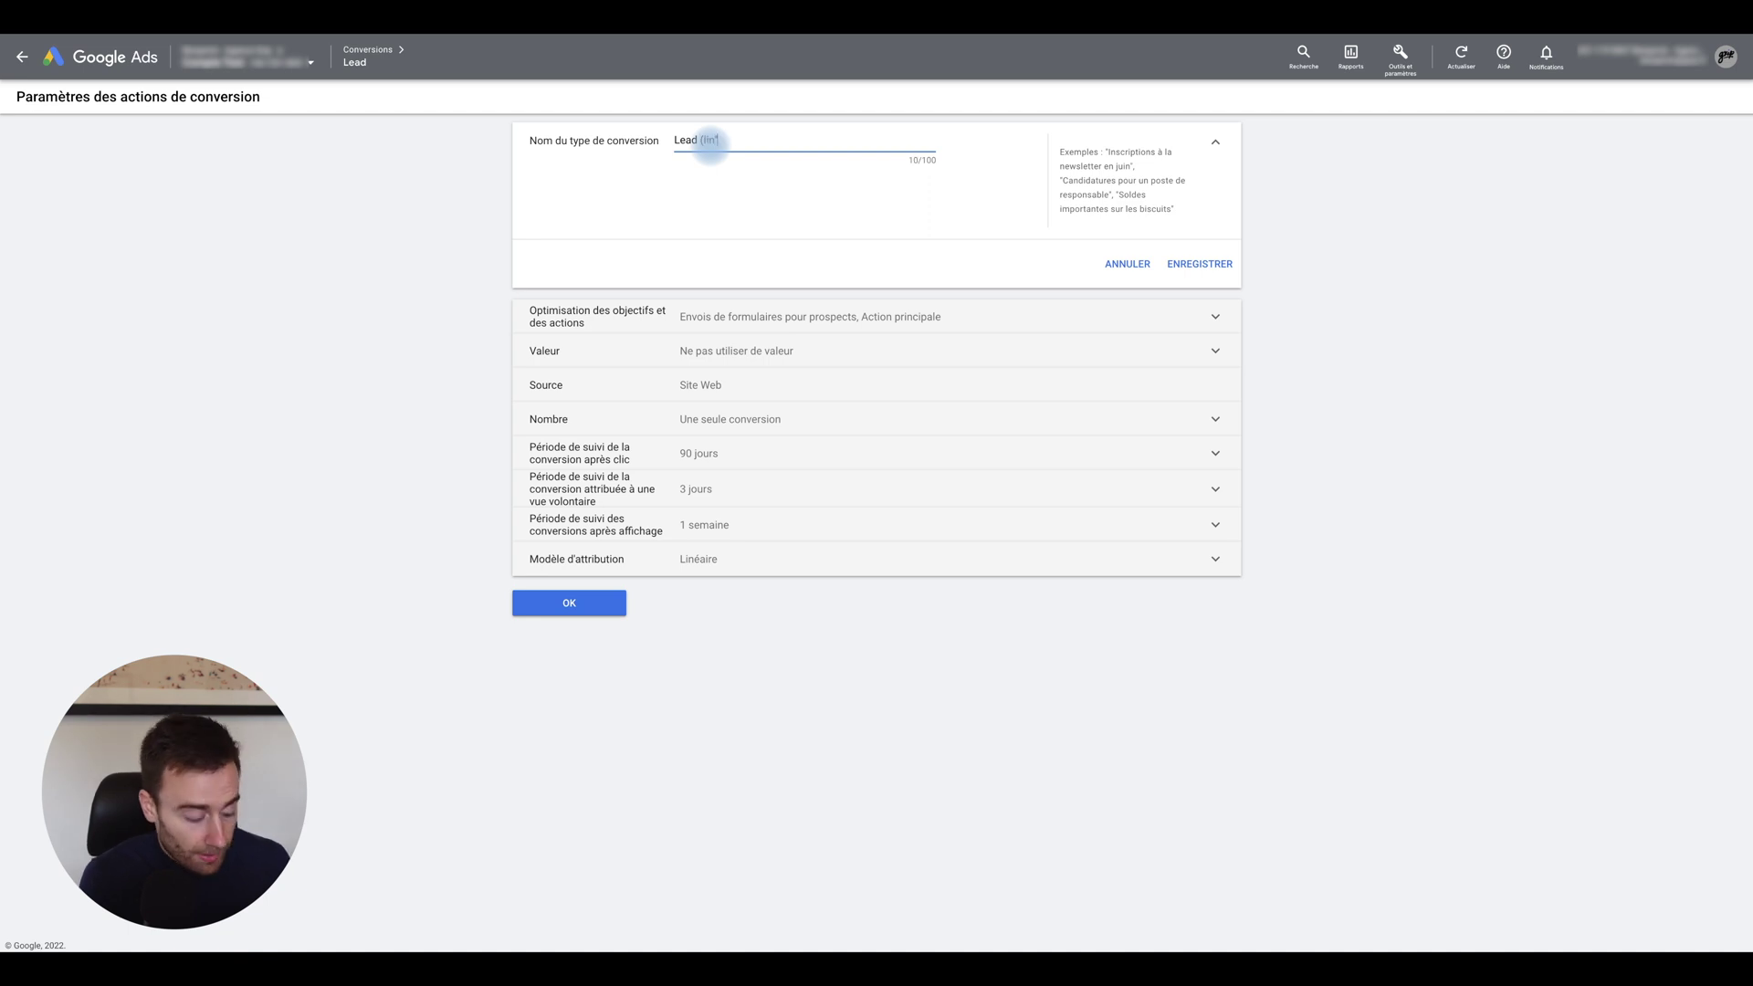
pyautogui.write('aire)')
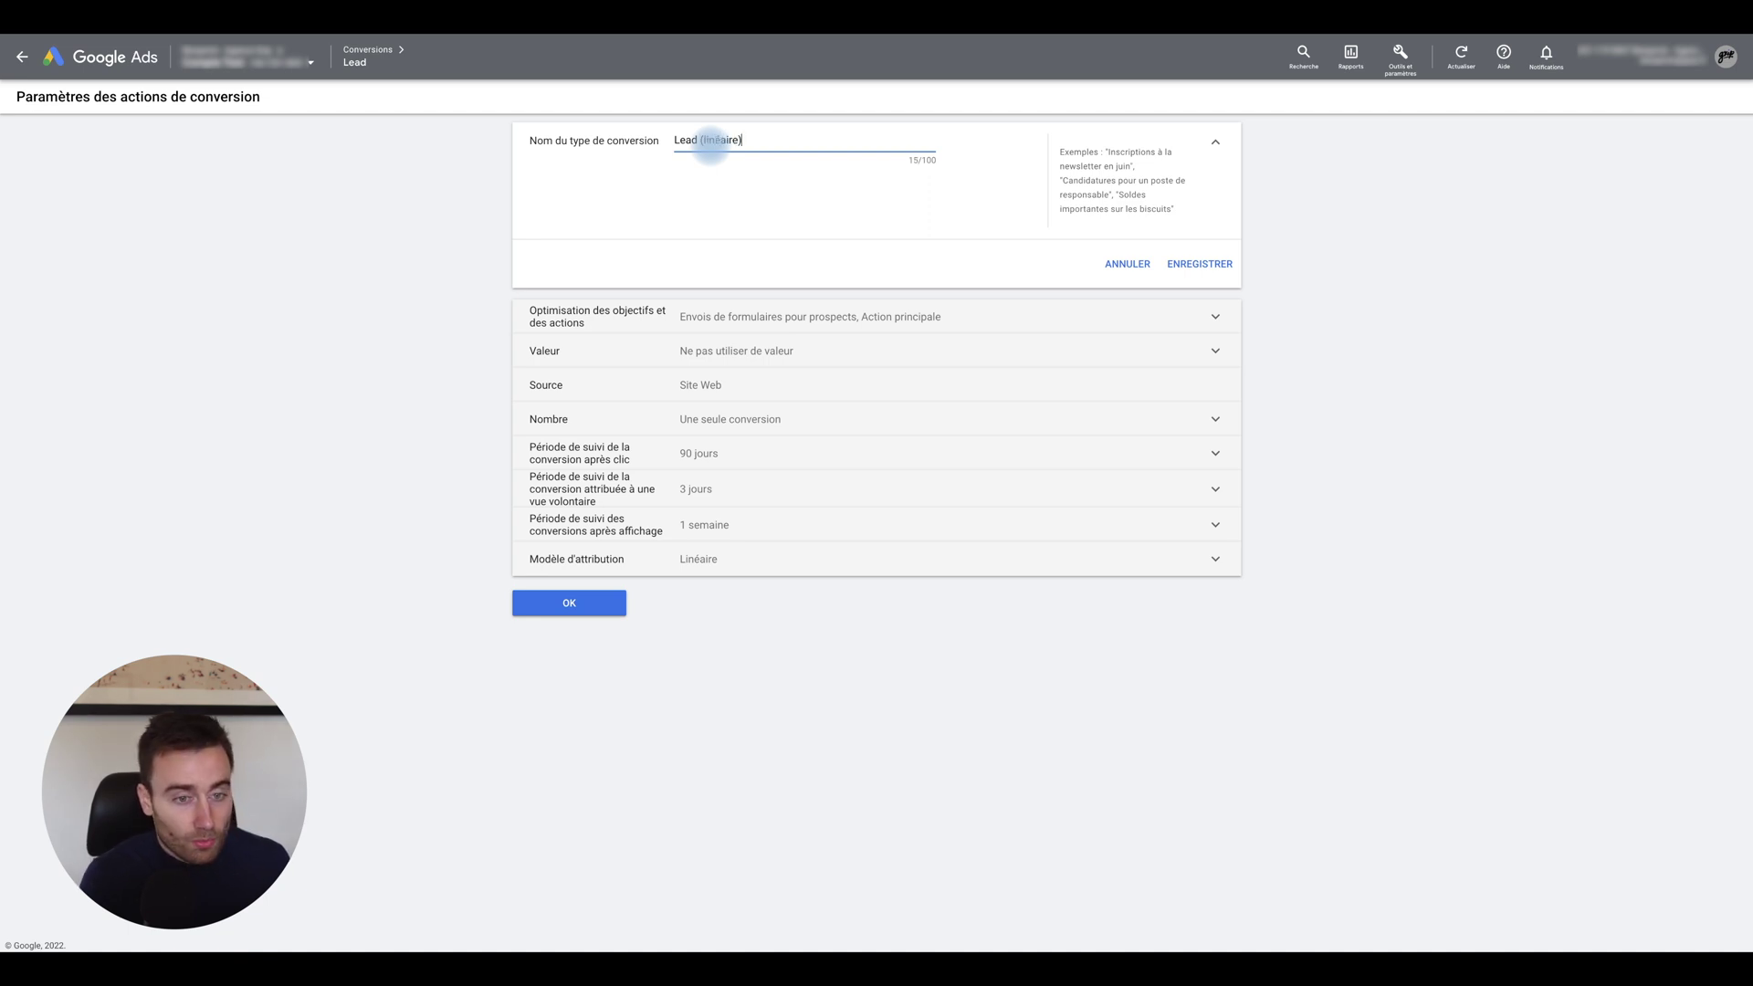
pyautogui.click(1200, 264)
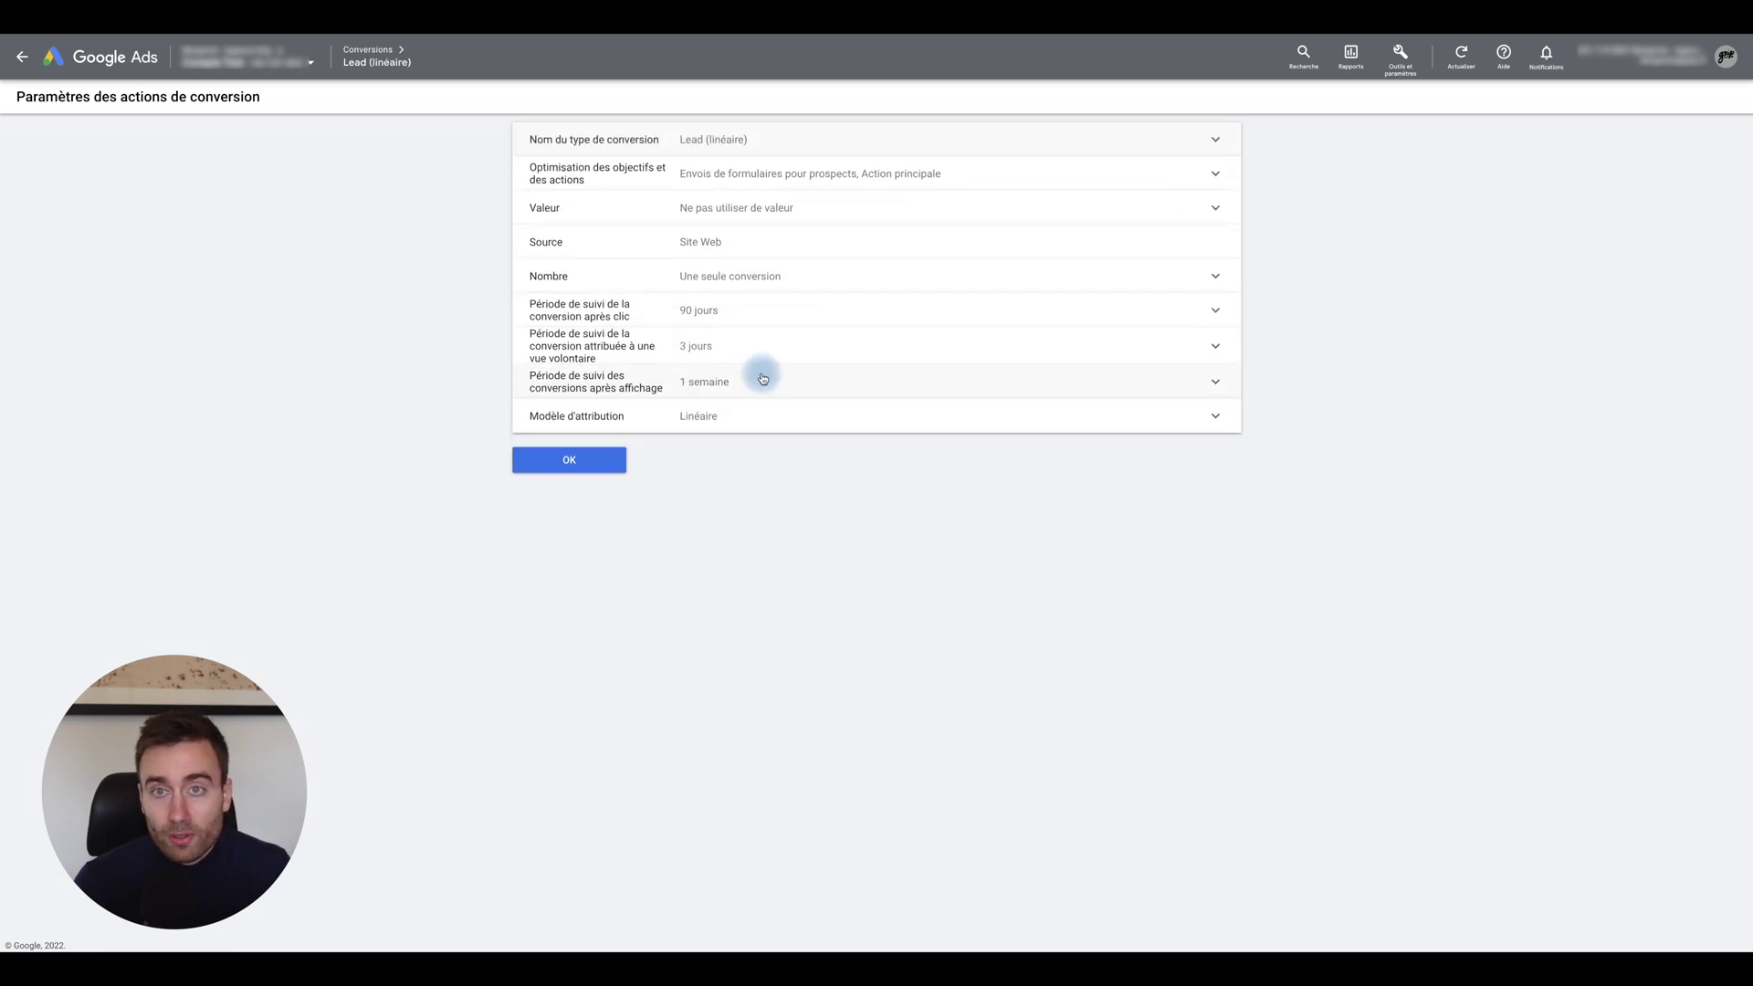
# Set the attribution model of the Lead (linéaire) conversion action to Premier clic, save it and leave its settings.
pyautogui.click(765, 412)
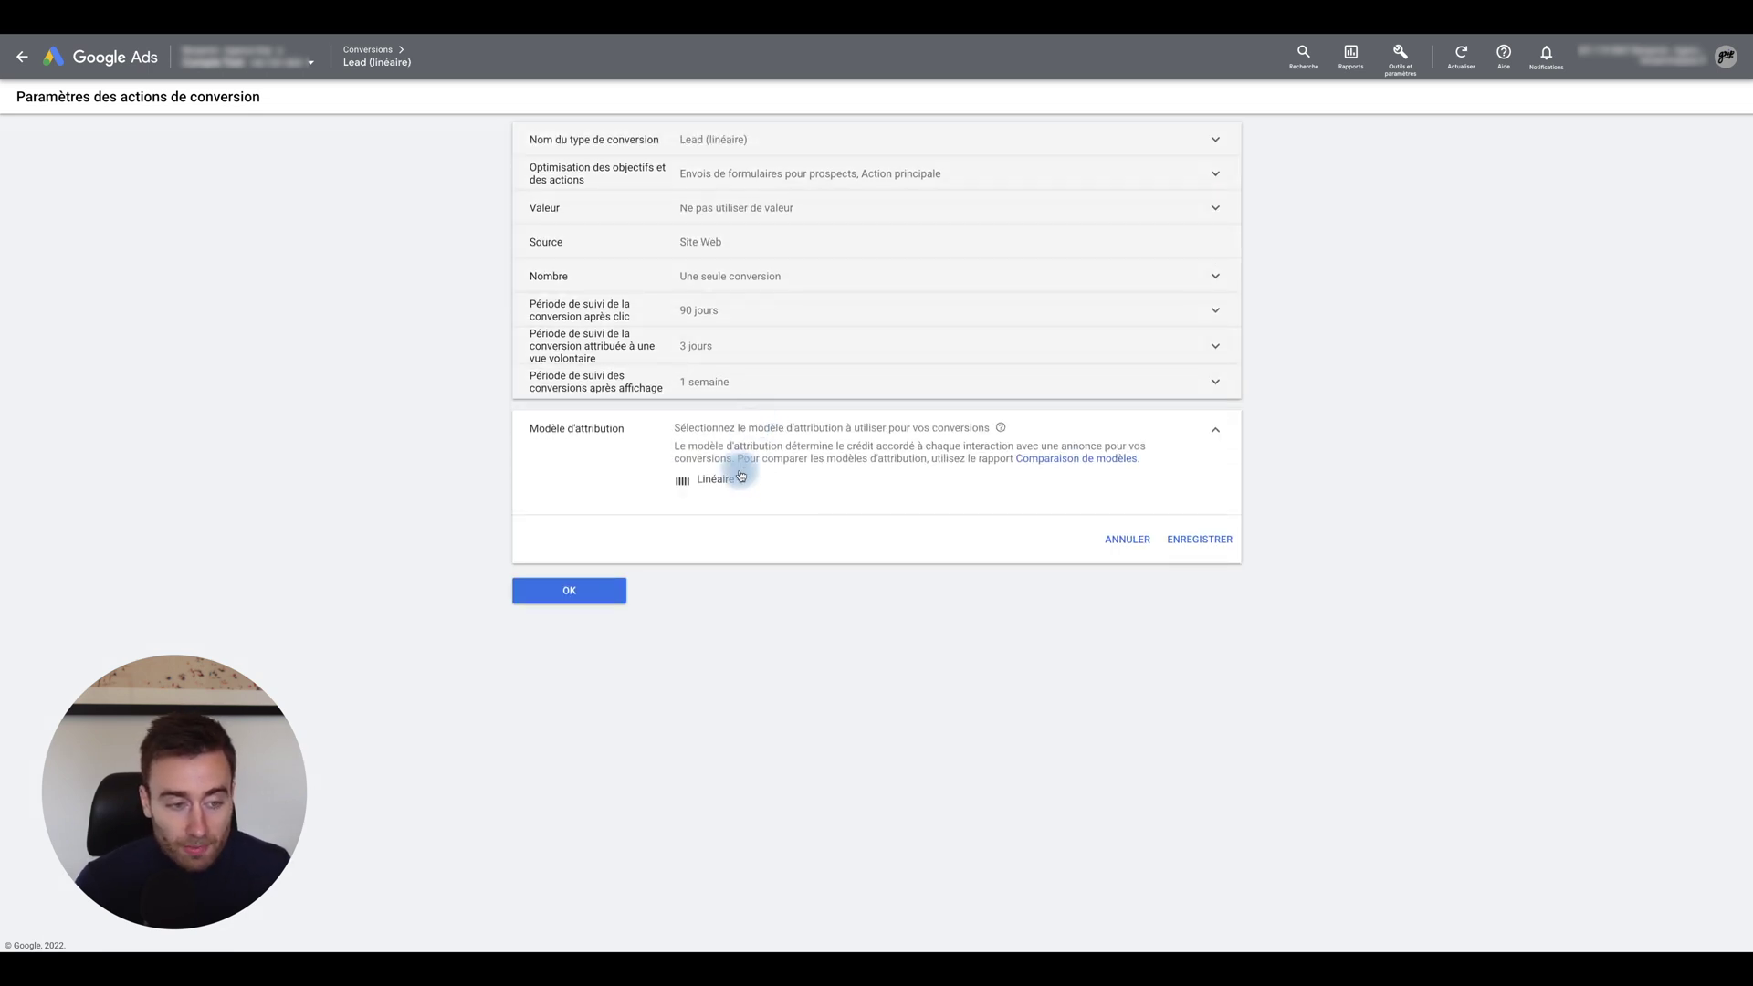
pyautogui.click(741, 486)
pyautogui.click(740, 539)
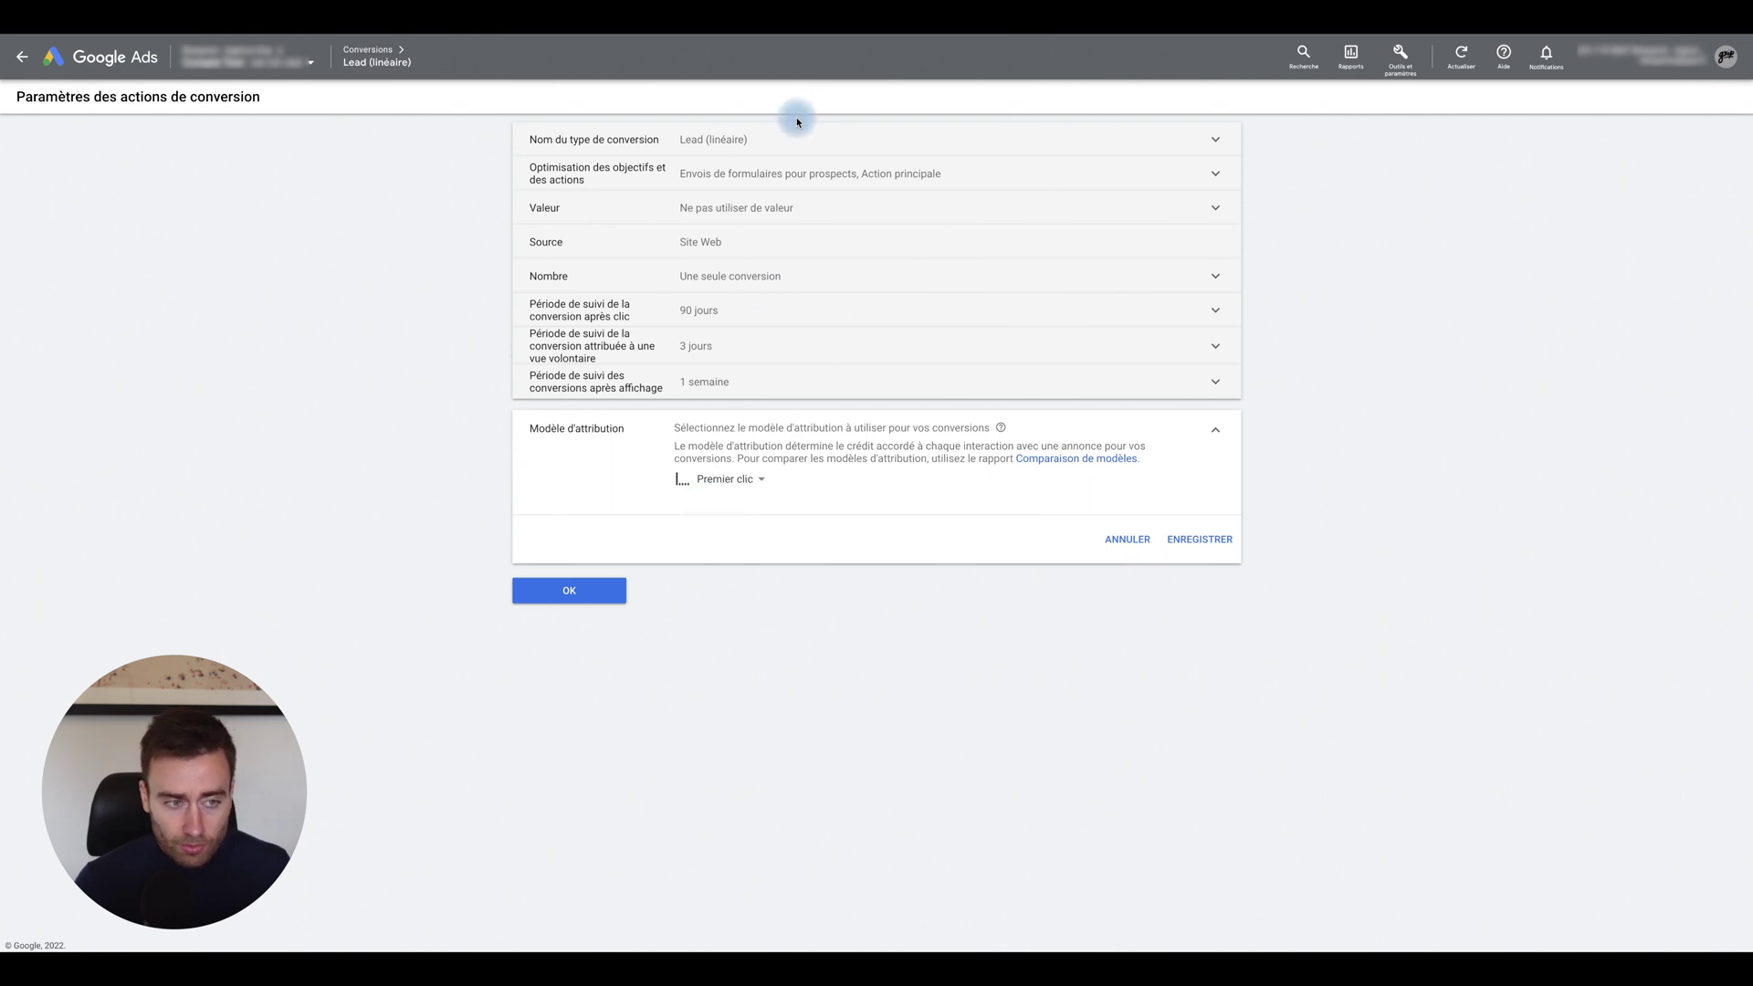
pyautogui.click(752, 142)
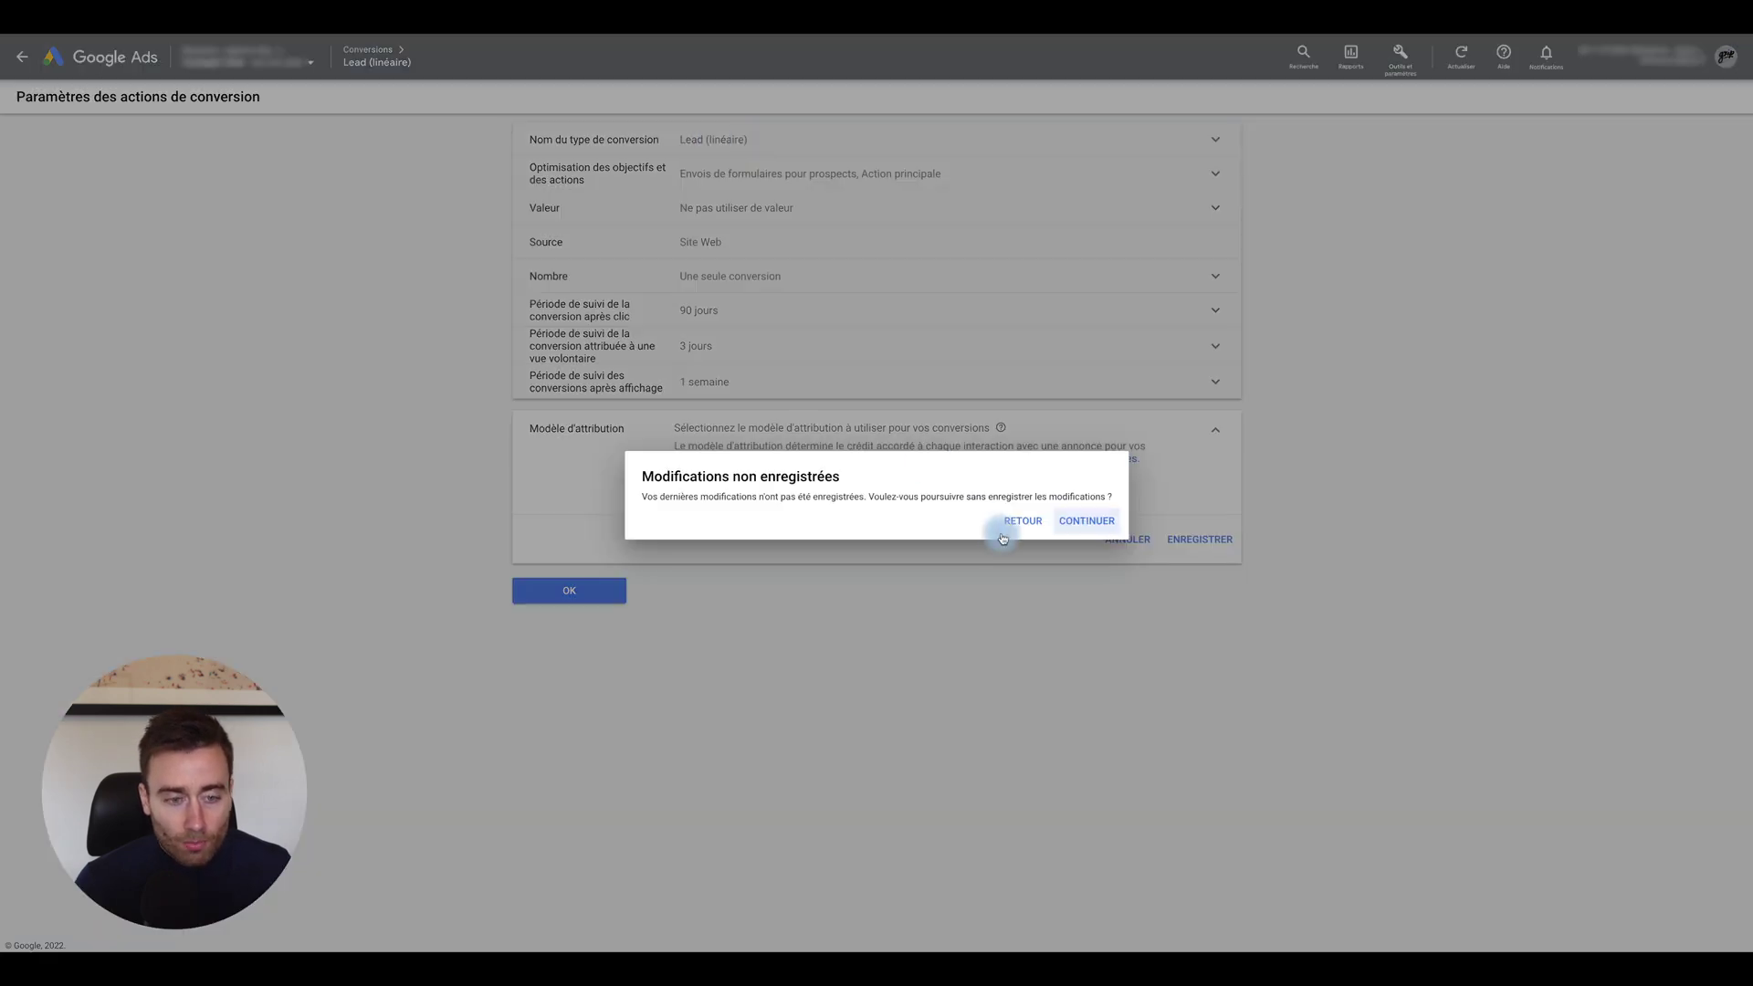
pyautogui.click(1086, 520)
pyautogui.click(1197, 543)
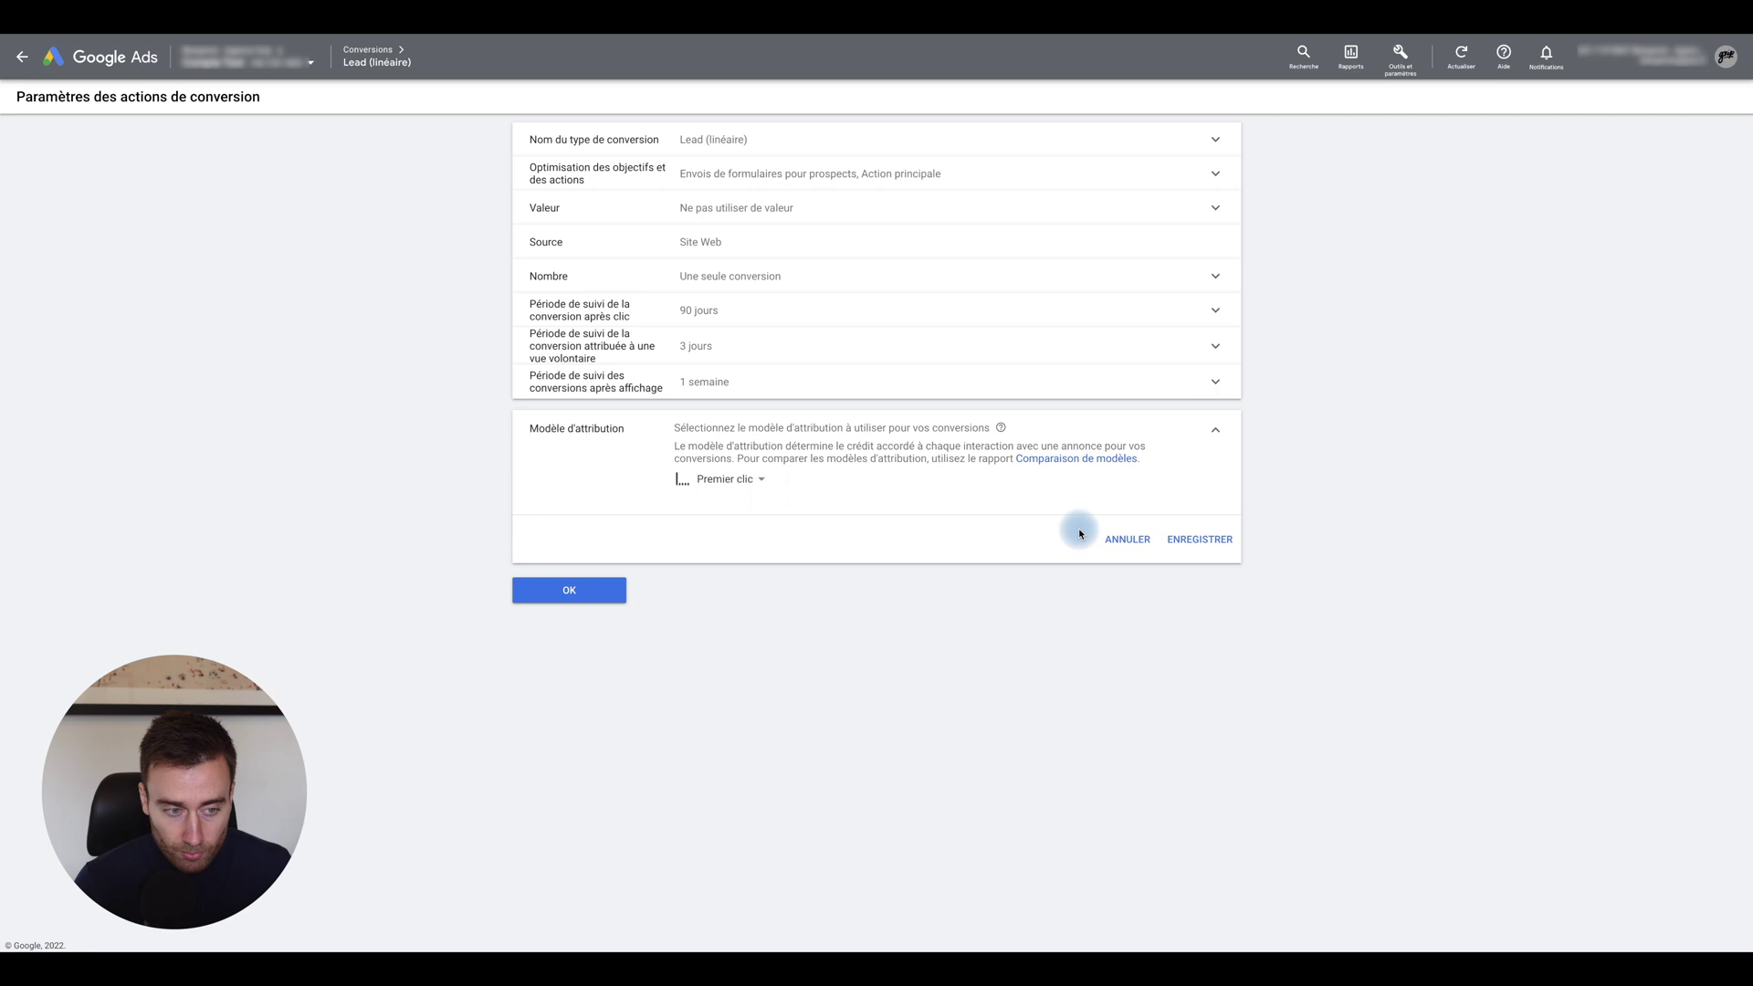
pyautogui.click(569, 590)
pyautogui.click(577, 601)
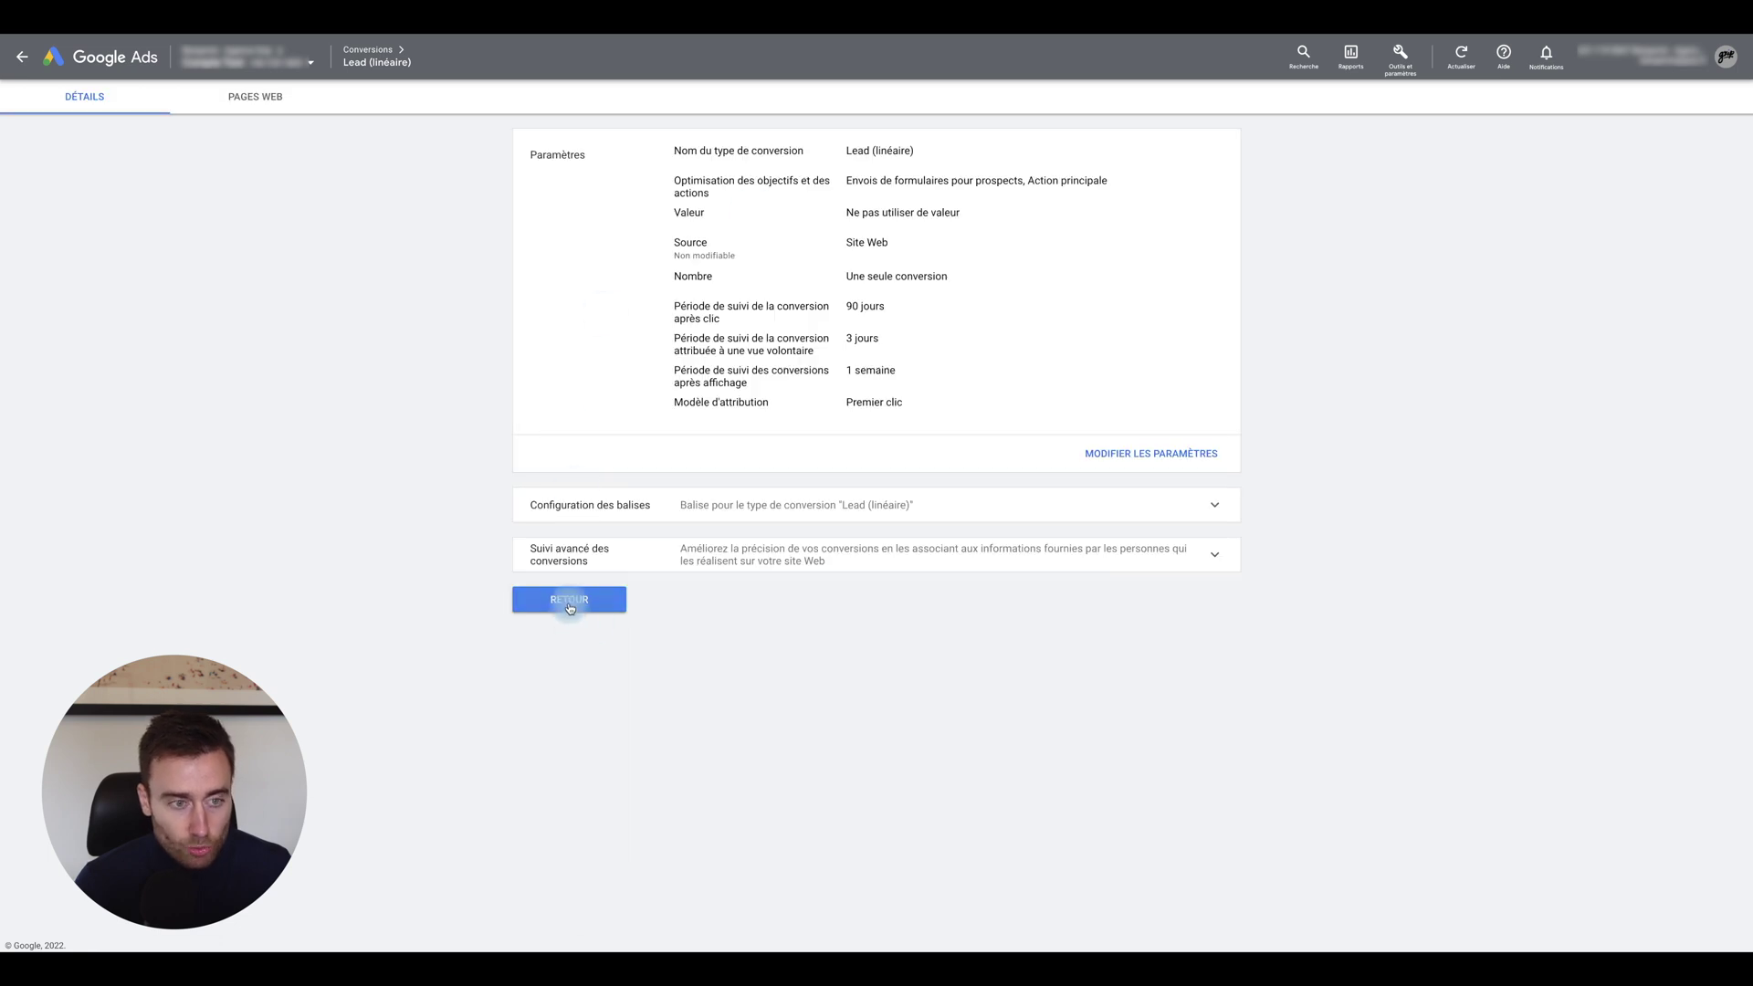